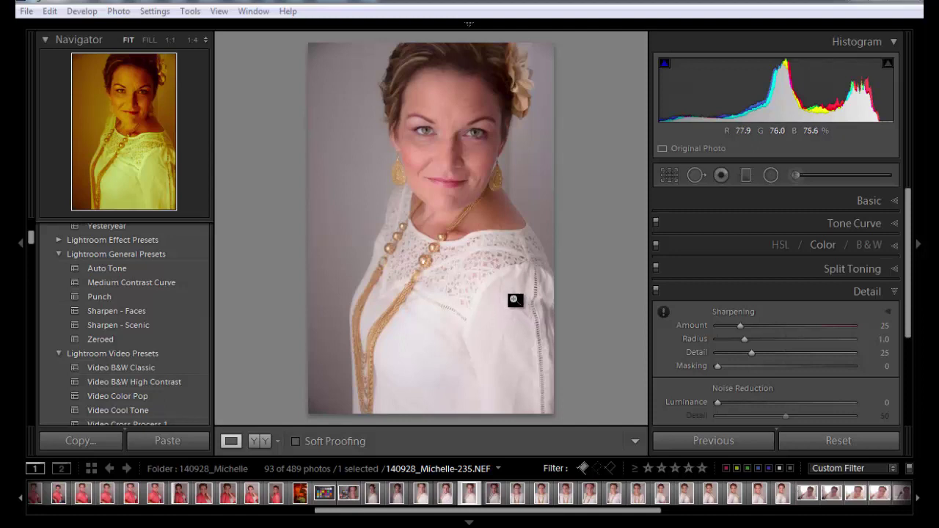
Step: Examine the fabric on the white blouse's sleeve and shoulder up close
click(507, 306)
drag(497, 312, 496, 233)
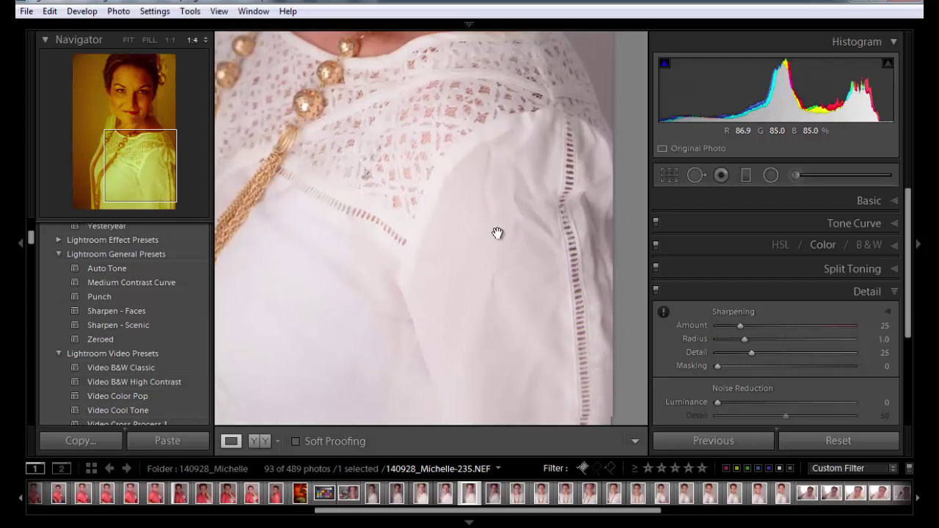
drag(492, 303, 480, 325)
click(501, 304)
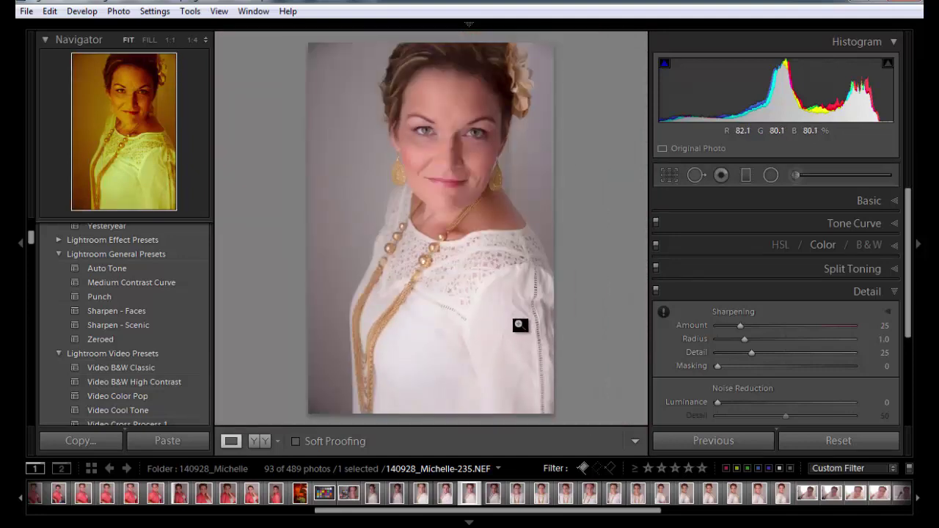
drag(512, 299, 486, 272)
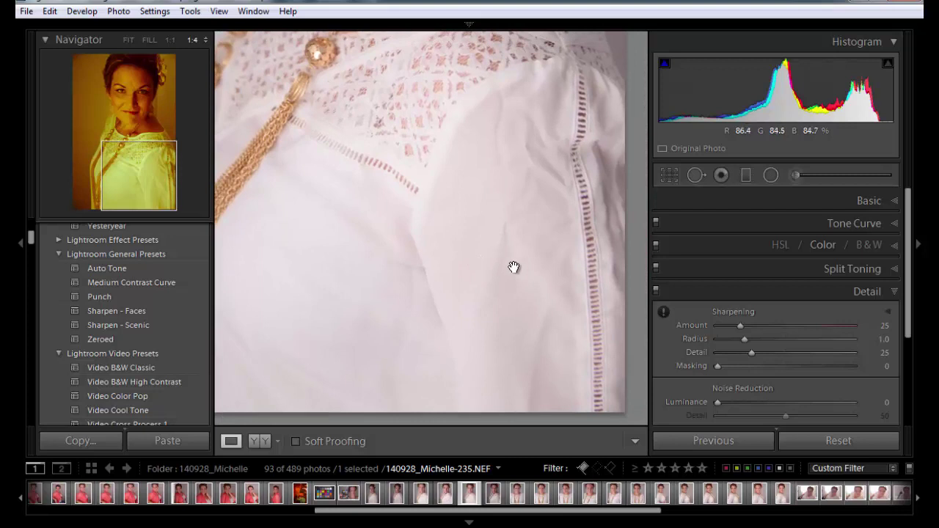
click(517, 275)
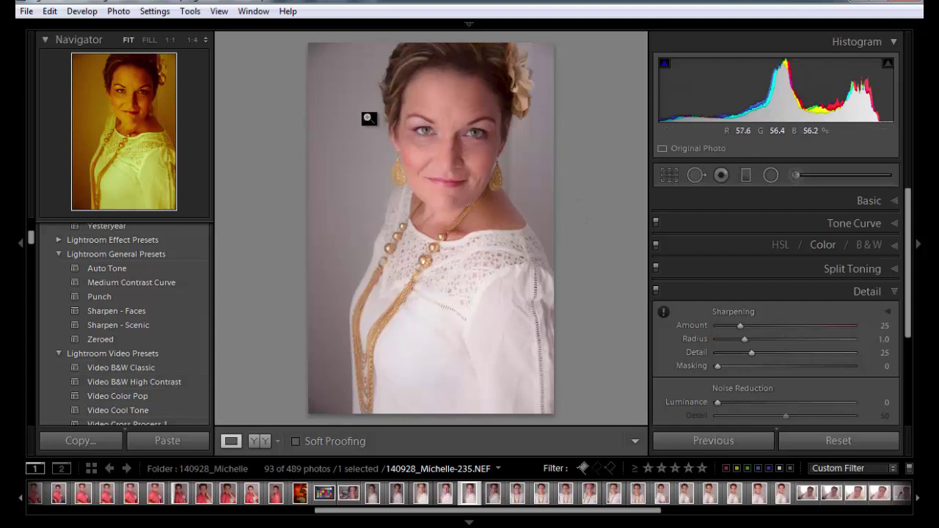
Step: Review the file format and bit depth options in the external editing preferences for Photoshop, keeping TIFF and 16 bits/component
click(158, 15)
mouse_move(189, 14)
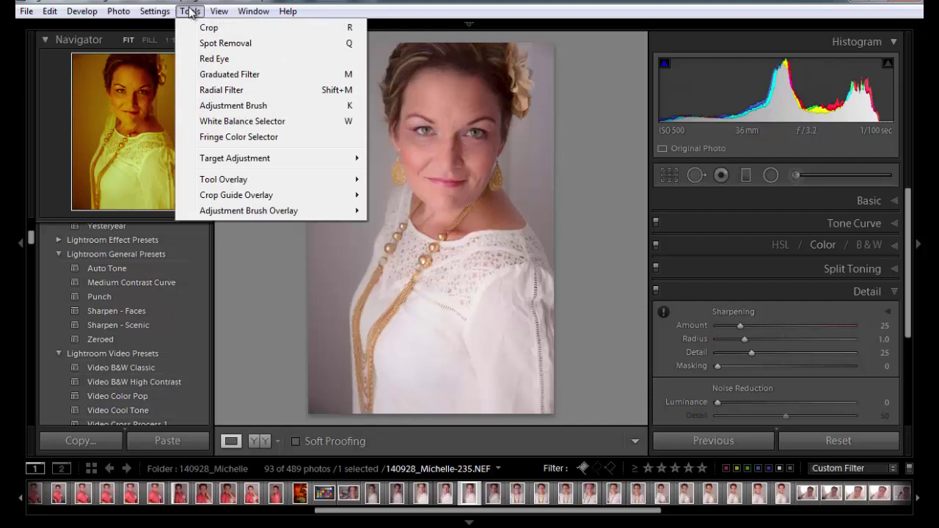
mouse_move(52, 11)
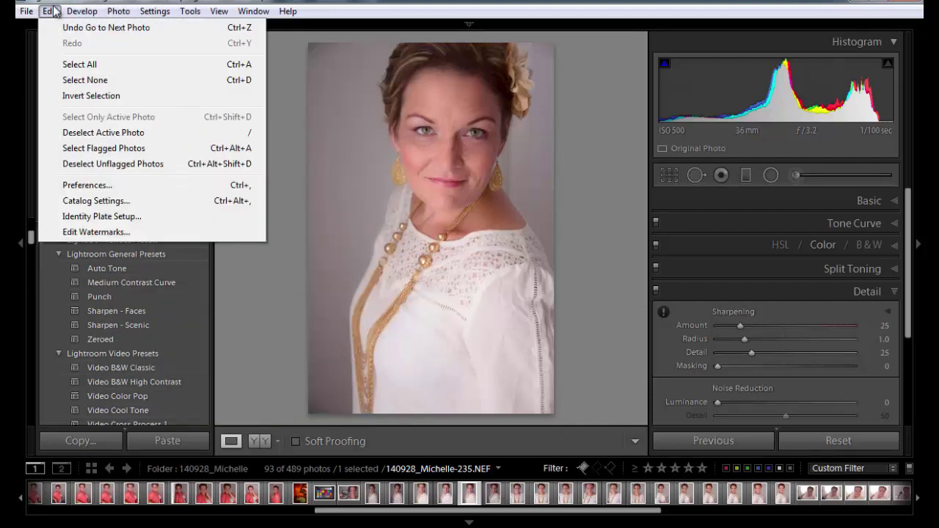
click(80, 185)
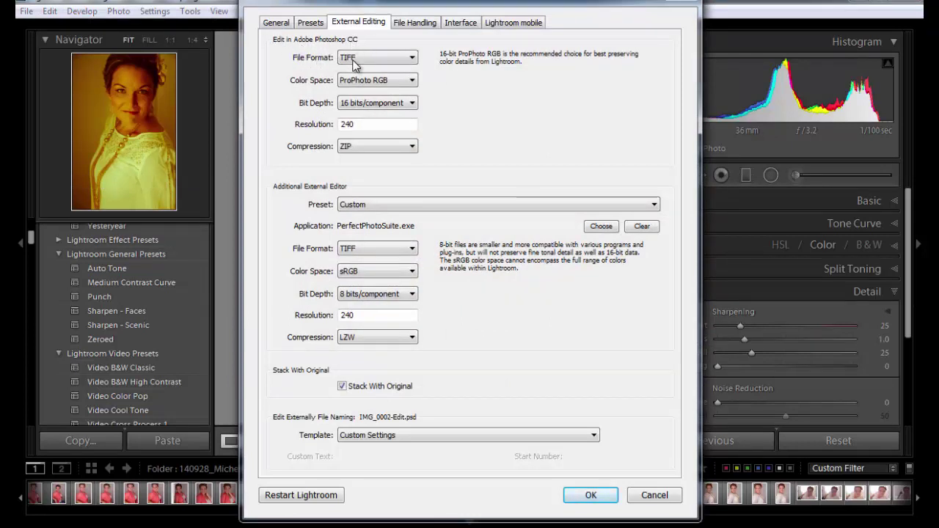
click(420, 59)
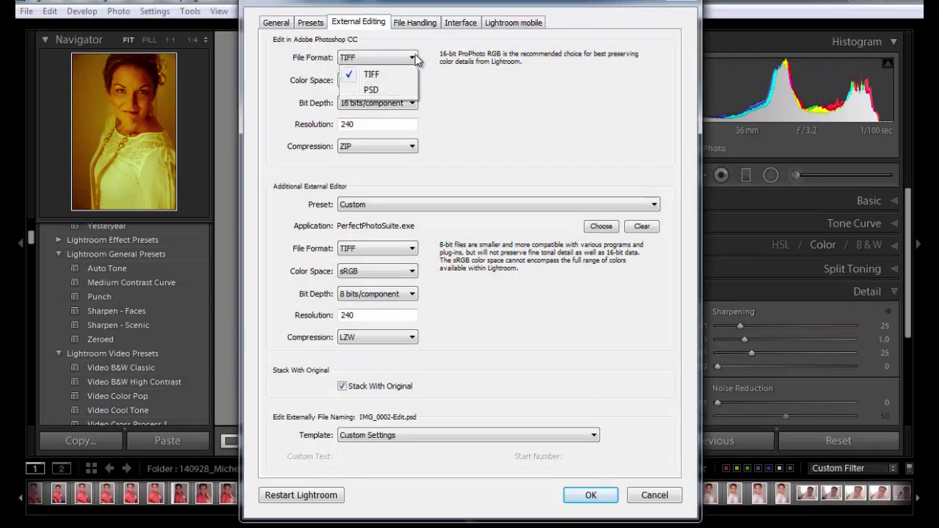
click(436, 57)
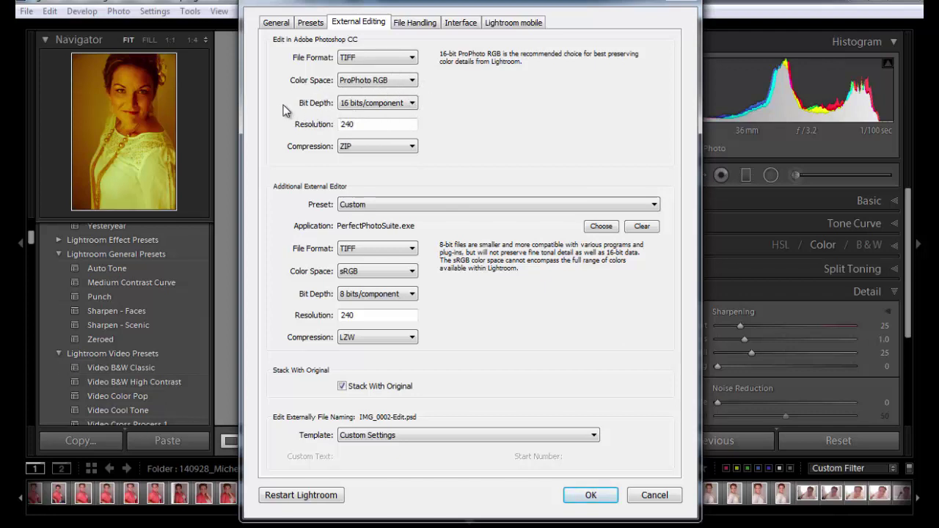
click(412, 103)
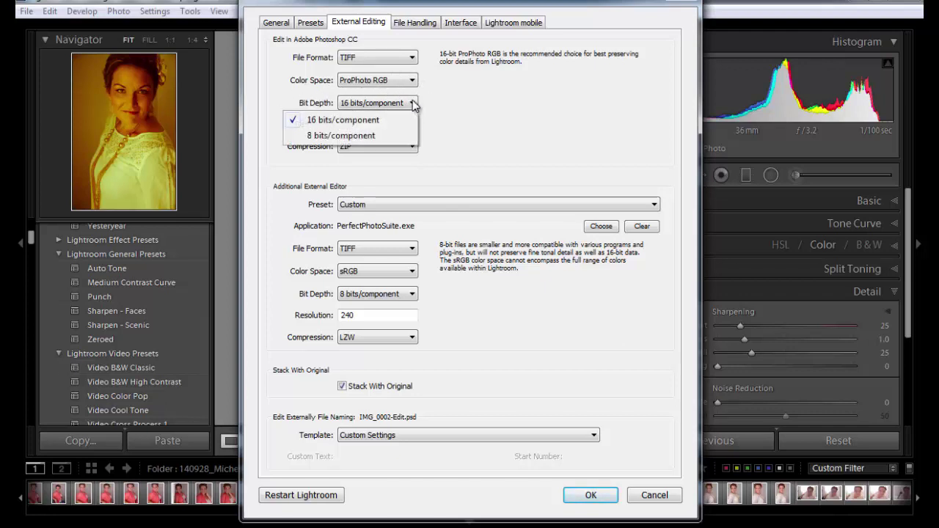
click(412, 103)
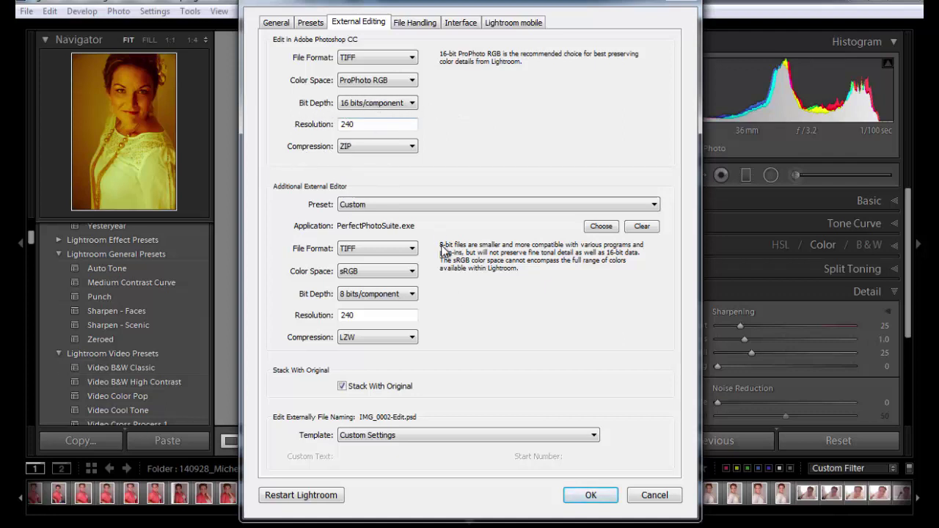
click(591, 497)
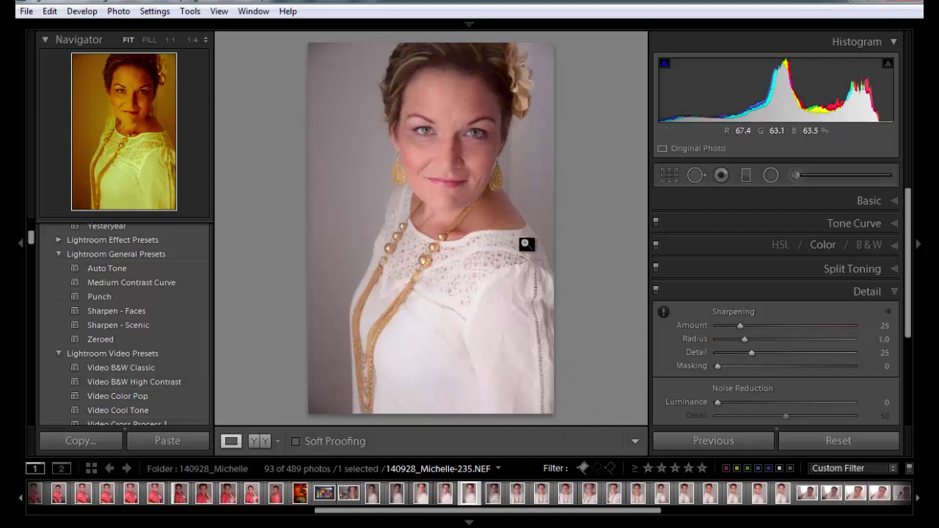
Step: Inspect the blouse's sleeve seam and the woman's face up close in the original NEF photo
click(530, 319)
drag(493, 343, 498, 232)
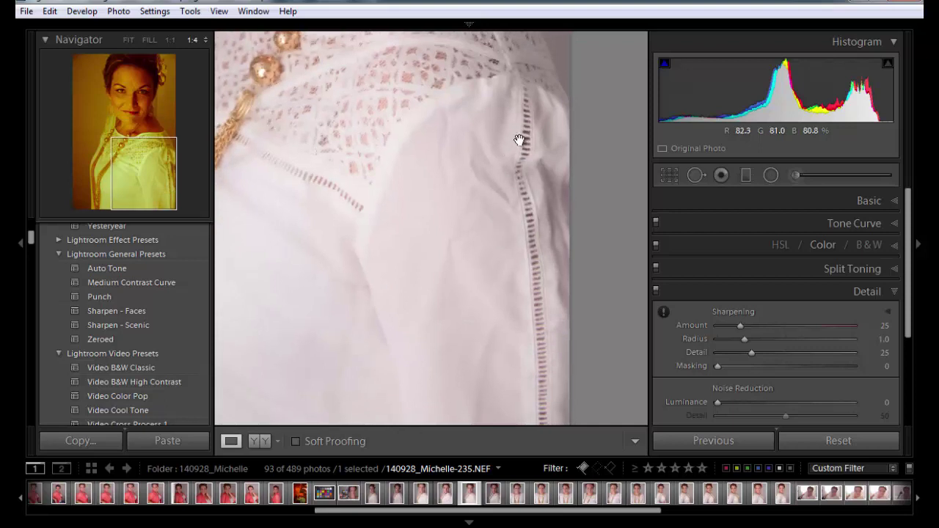
drag(470, 271, 547, 344)
click(513, 234)
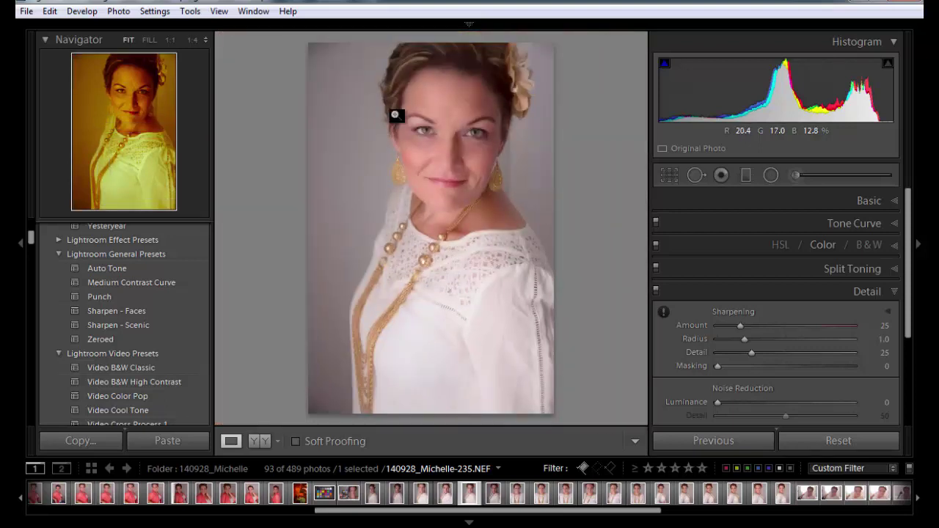
click(454, 137)
click(464, 203)
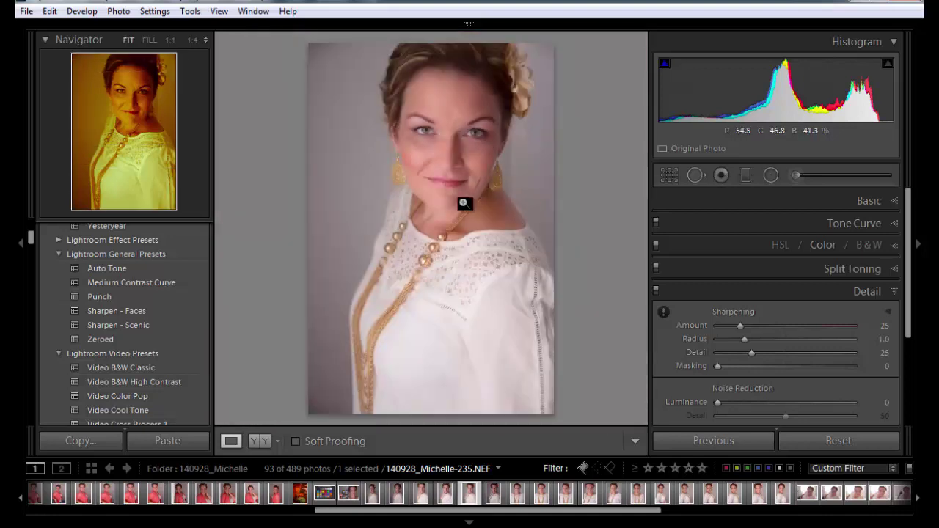
Step: Compare the sleeve in the edited TIFF copy up close with the original NEF photo, ending on the original
key(Left)
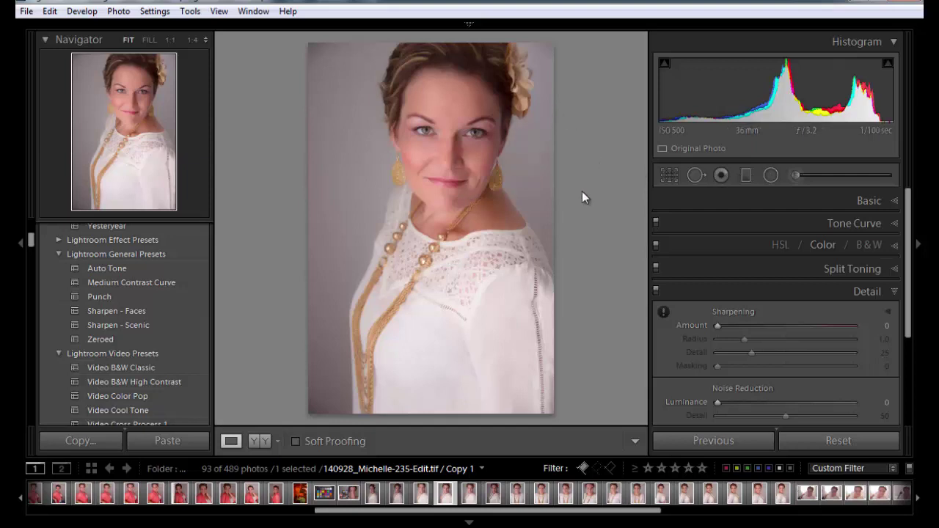
click(558, 286)
drag(530, 295, 597, 153)
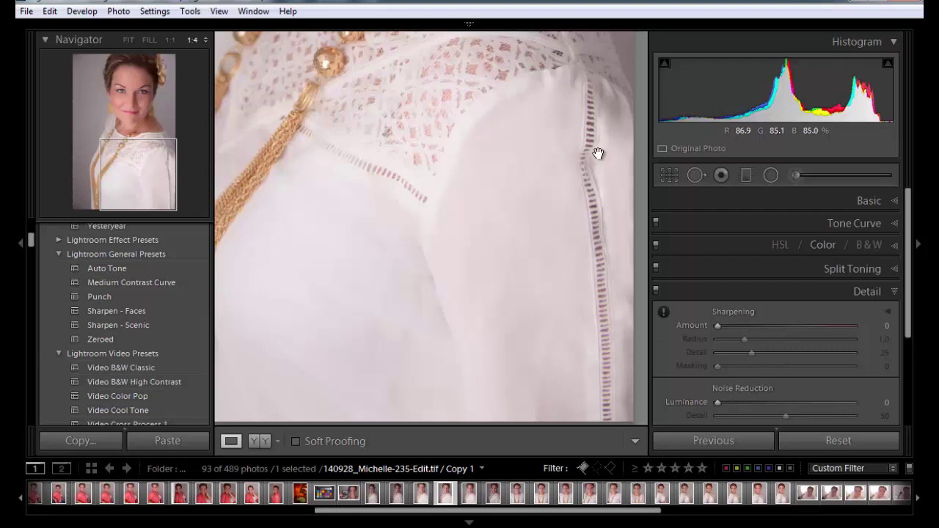
key(Right)
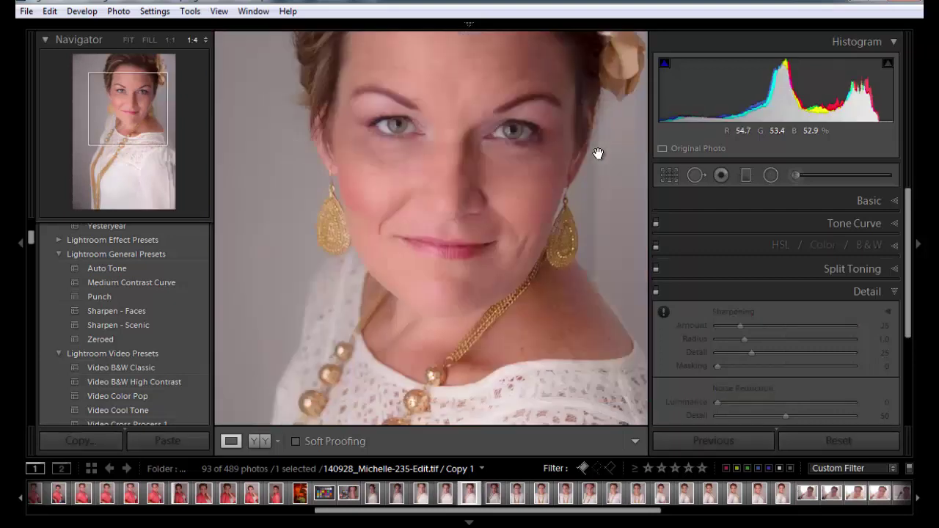
click(414, 276)
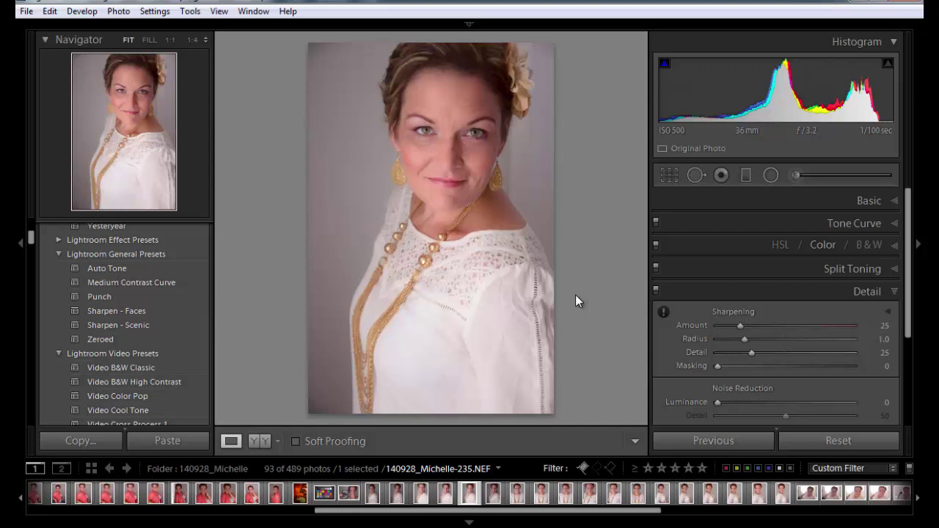
Step: Open the original NEF photo in Photoshop and duplicate its Background layer
key(ctrl+e)
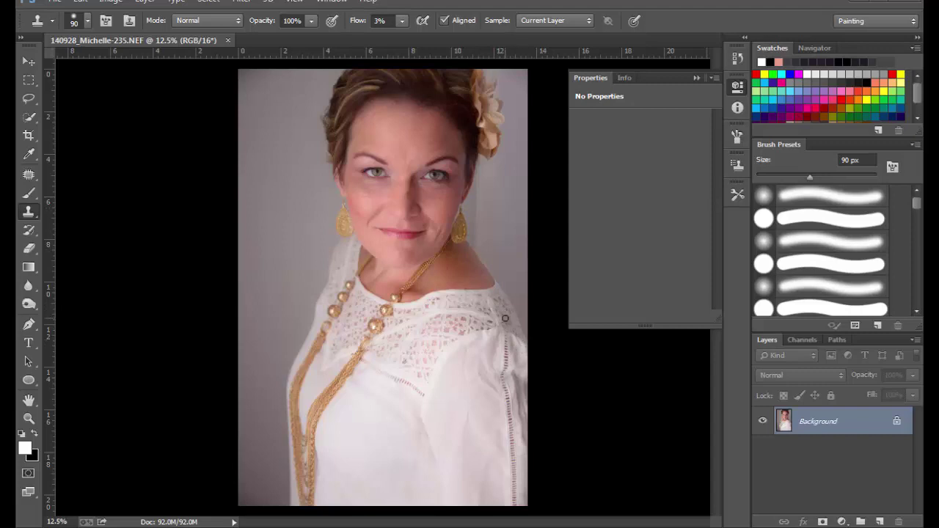
key(ctrl+j)
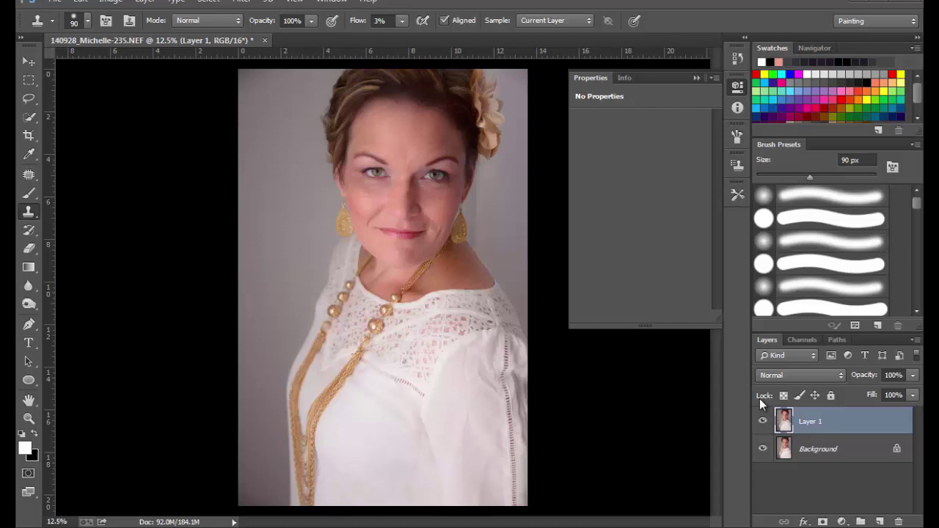
Step: Run the frequency separation action to create High and Low layers and reach its Gaussian Blur setting for the Low layer
key(shift+F12)
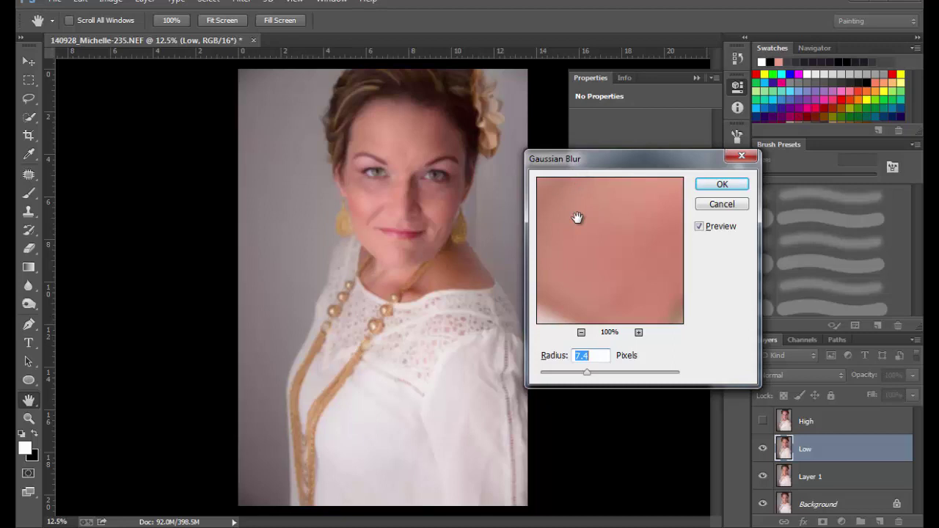
ctrl+click(404, 187)
ctrl+click(397, 197)
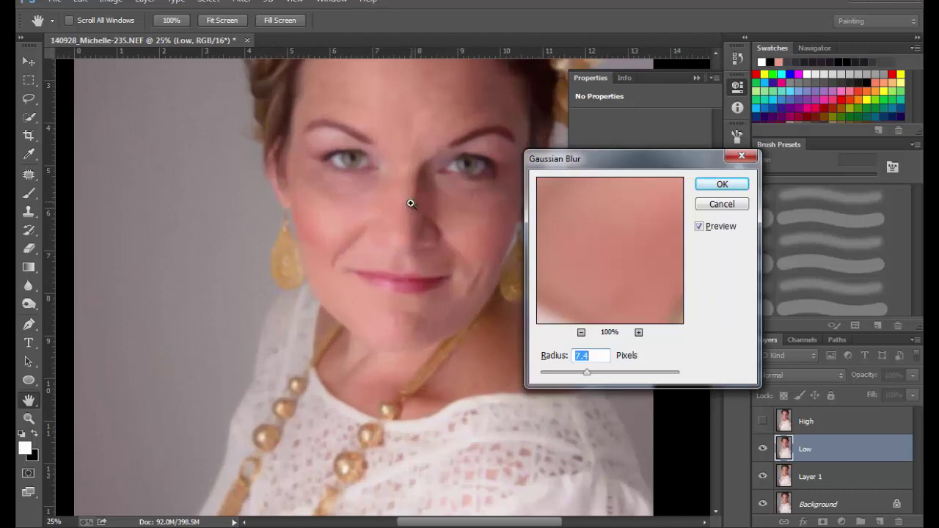
ctrl+click(399, 209)
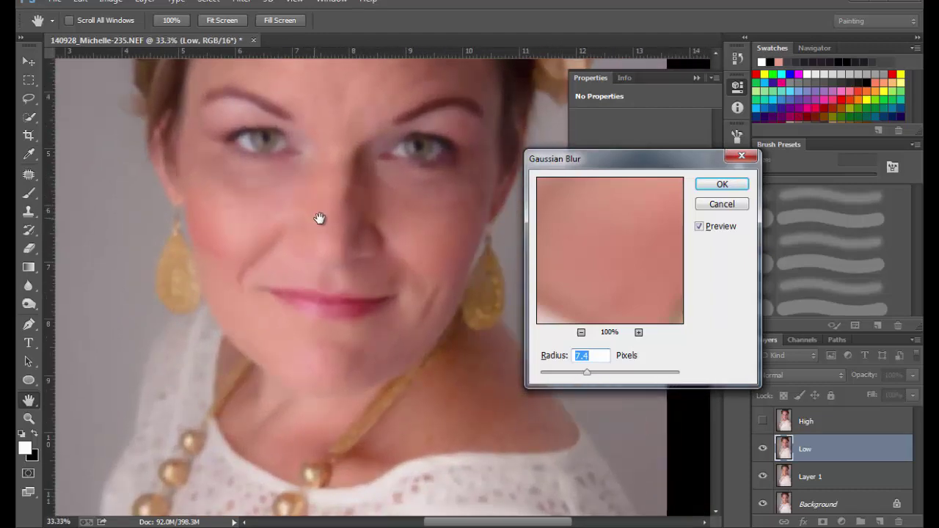
drag(320, 219, 317, 218)
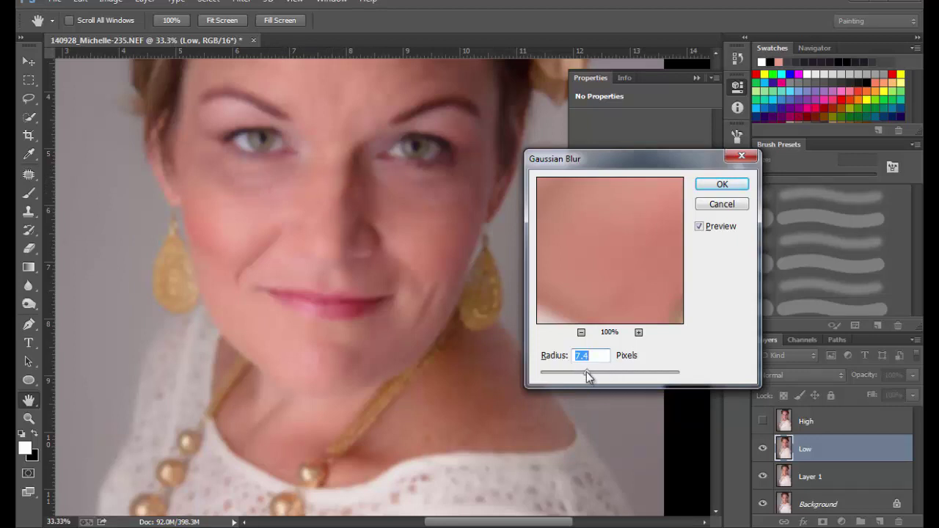
Step: Try different Gaussian Blur radii up to 55 pixels on the Low layer, checking their effect on the sleeve fabric
drag(586, 372, 592, 377)
drag(402, 374, 371, 103)
drag(350, 301, 266, 310)
drag(306, 335, 316, 371)
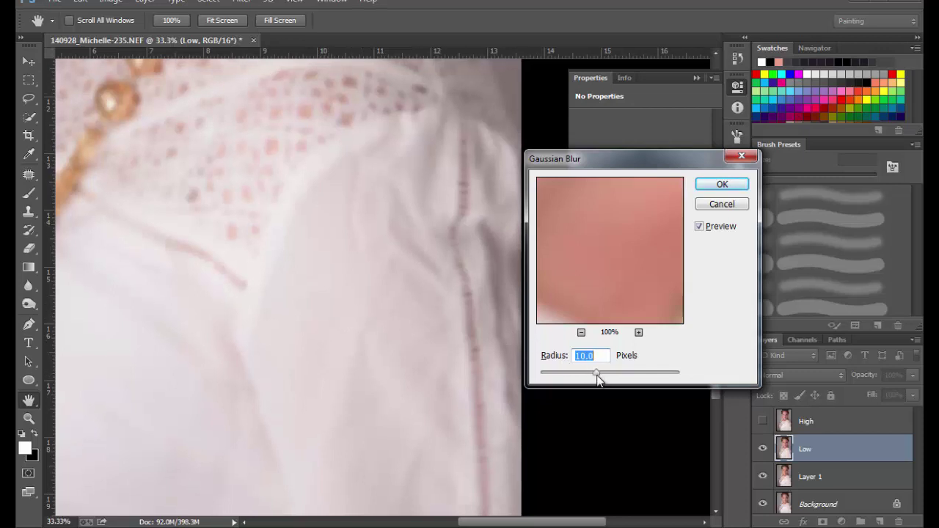
mouse_move(598, 374)
mouse_down()
mouse_move(606, 378)
mouse_move(595, 377)
mouse_up()
drag(391, 326, 398, 302)
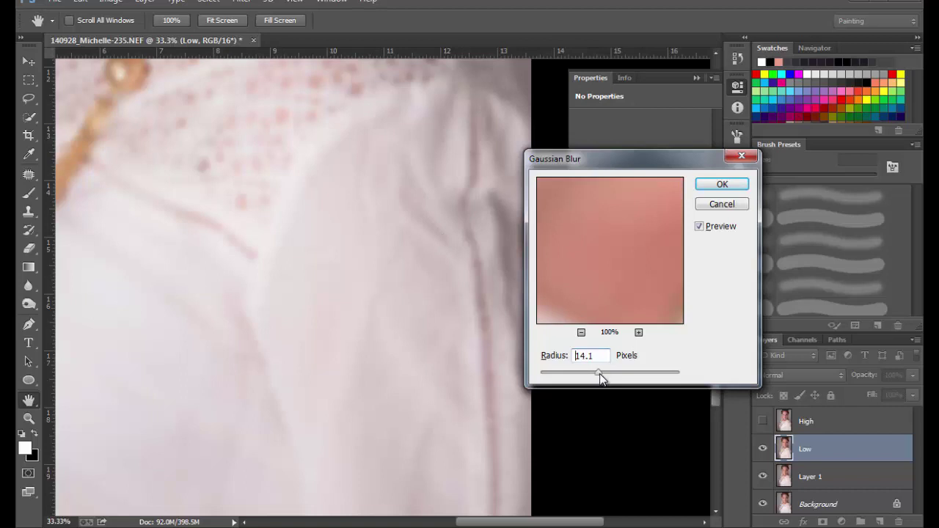
drag(606, 373, 620, 377)
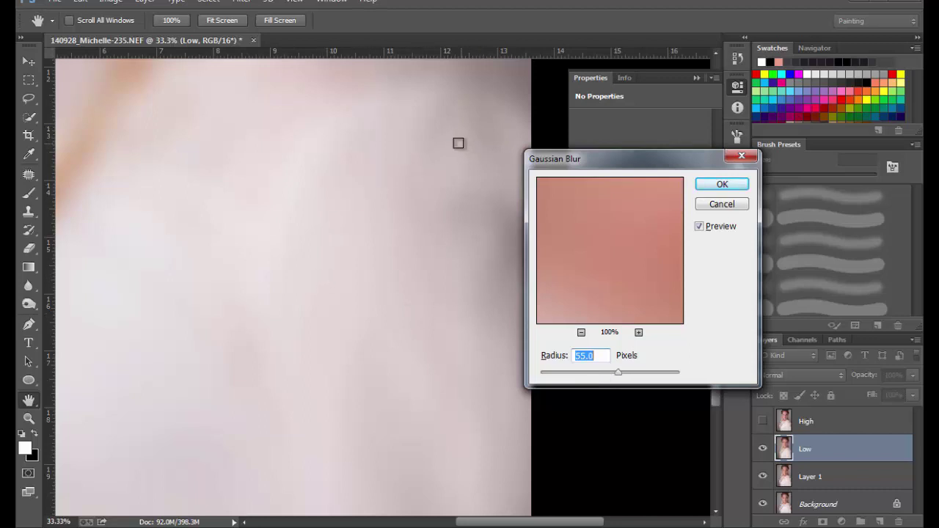
drag(619, 377, 604, 379)
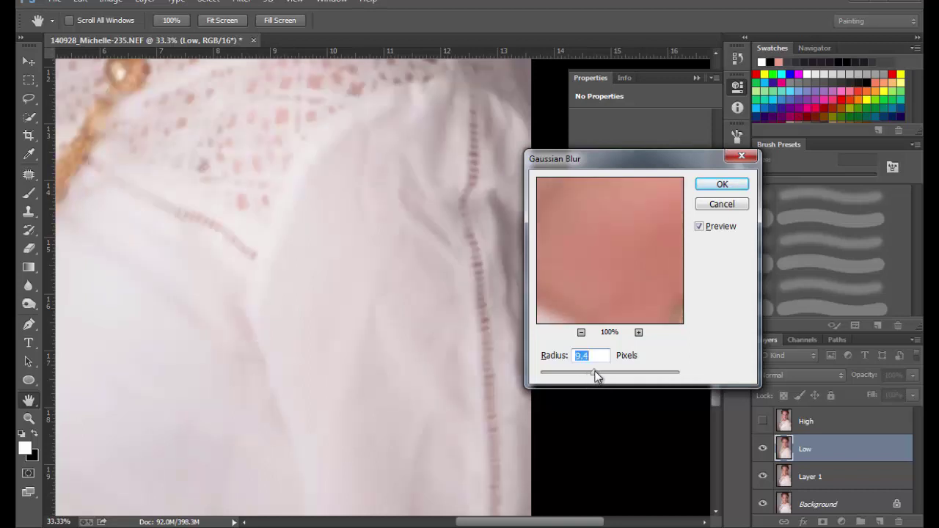
Step: Set the Low layer's Gaussian Blur radius to 12.7 pixels, check the blur on sleeve and face, and apply it to complete the frequency separation
drag(594, 376, 598, 375)
drag(388, 239, 457, 419)
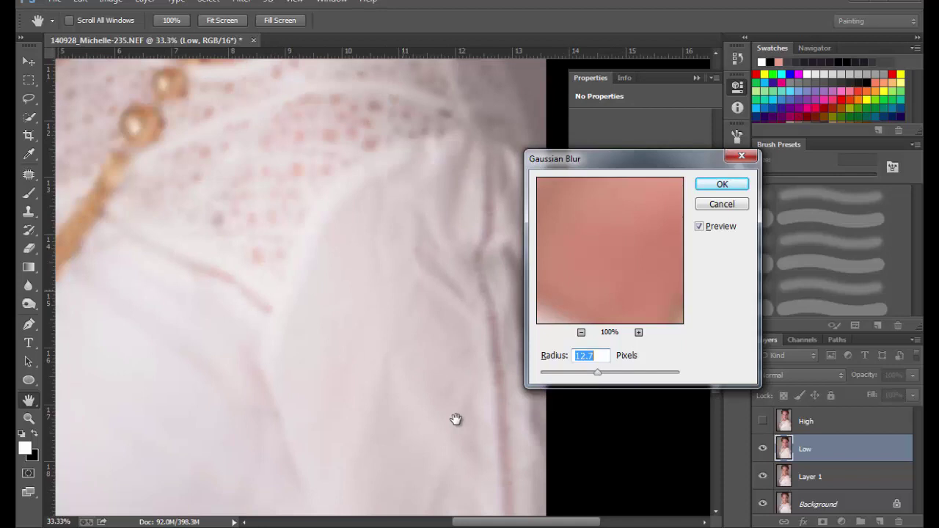
scroll(416, 384, up, 8)
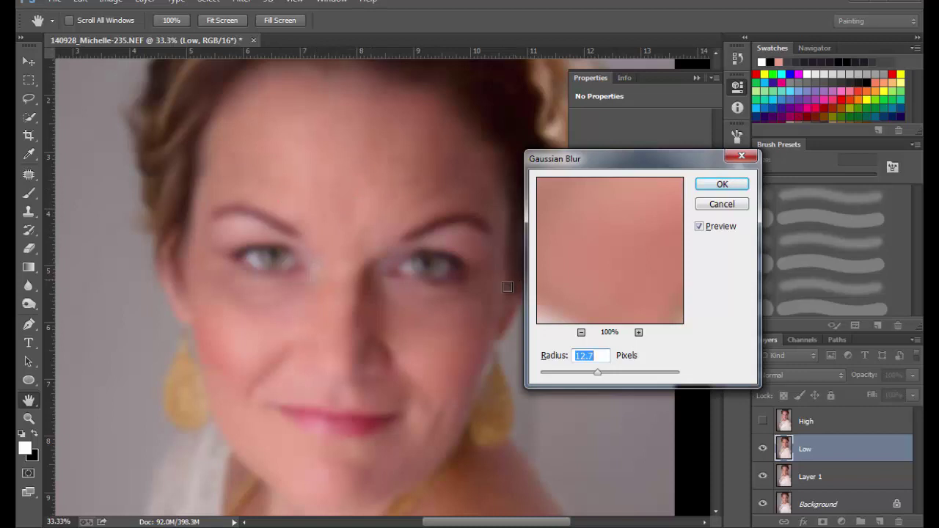
scroll(428, 363, down, 8)
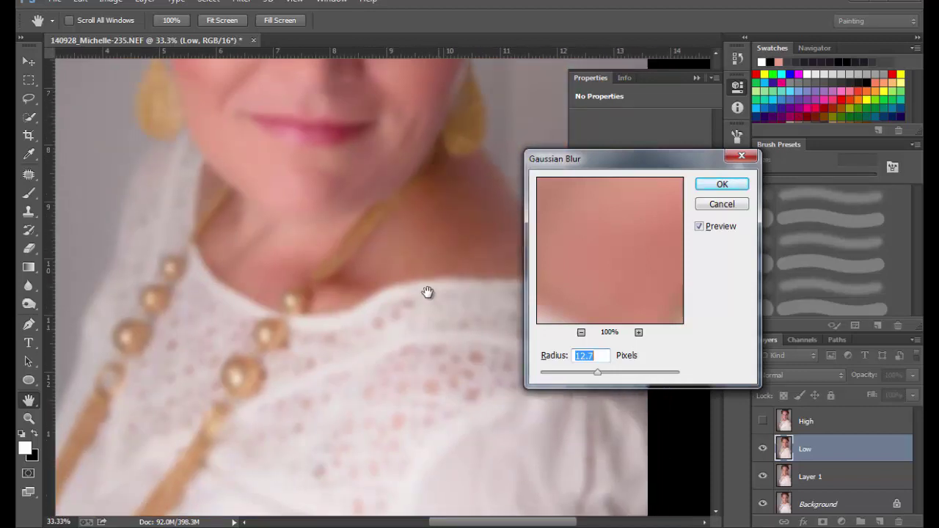
drag(428, 308, 436, 387)
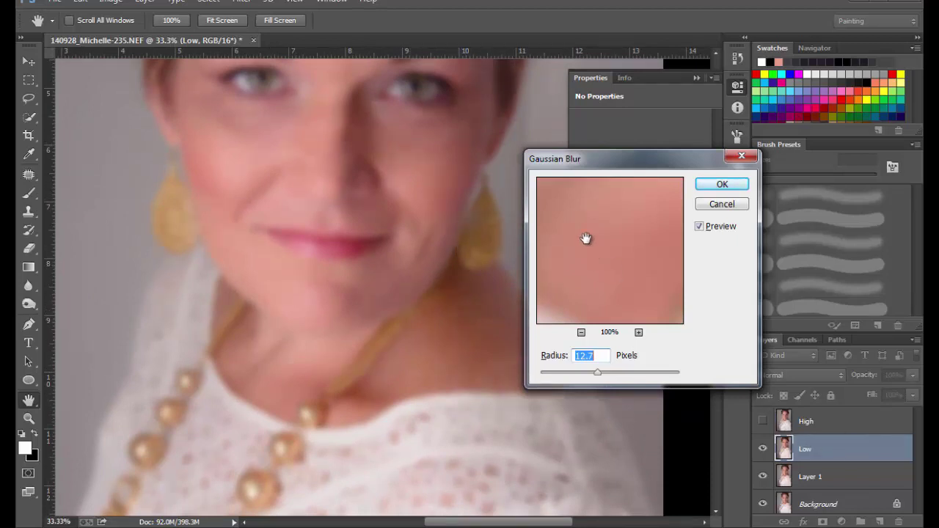
click(719, 186)
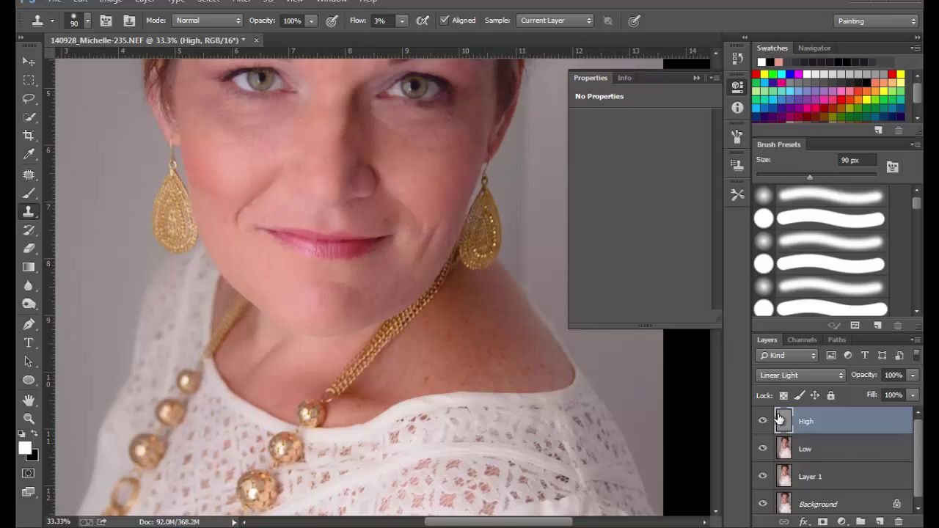
mouse_move(462, 376)
mouse_down()
mouse_move(410, 304)
mouse_move(429, 287)
mouse_move(350, 267)
mouse_move(358, 281)
mouse_move(375, 242)
mouse_move(382, 256)
mouse_up()
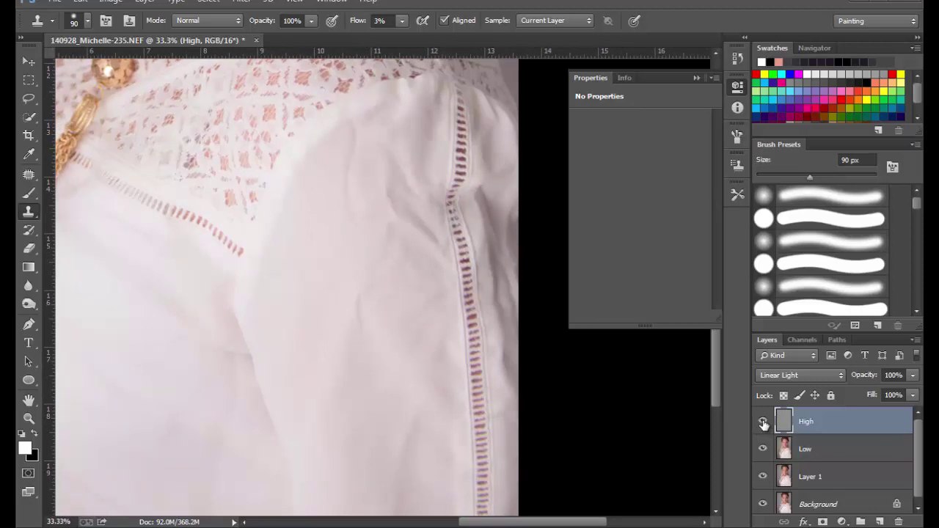
Step: Compare the sleeve with the High layer on and off, leave that layer hidden, and select the Low layer
click(762, 422)
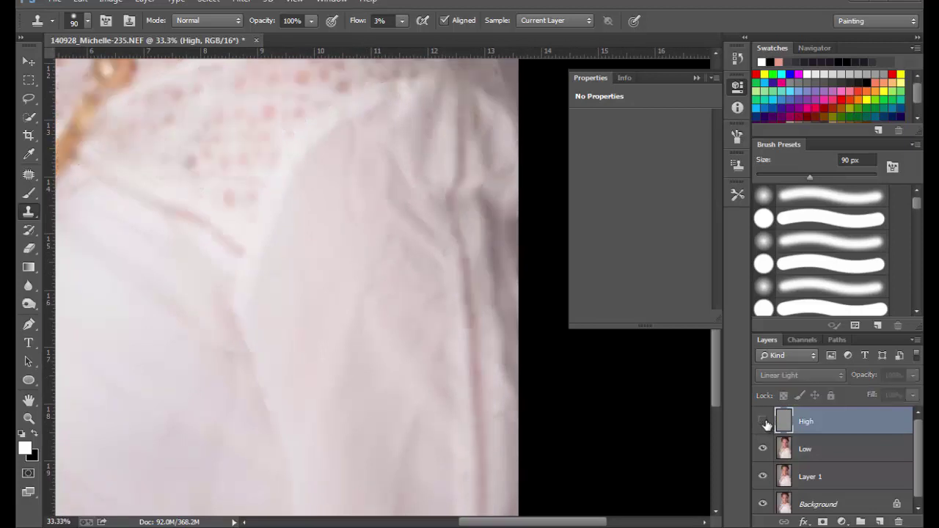
click(762, 422)
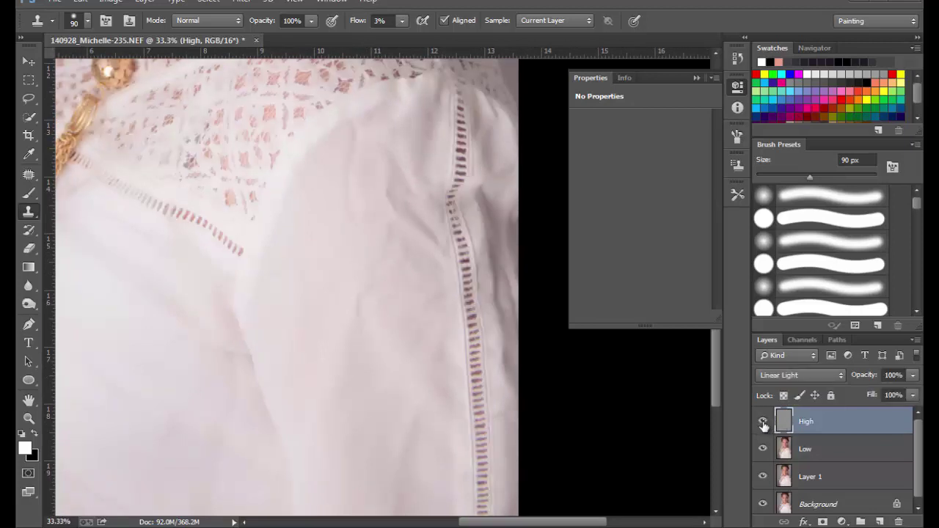
click(762, 423)
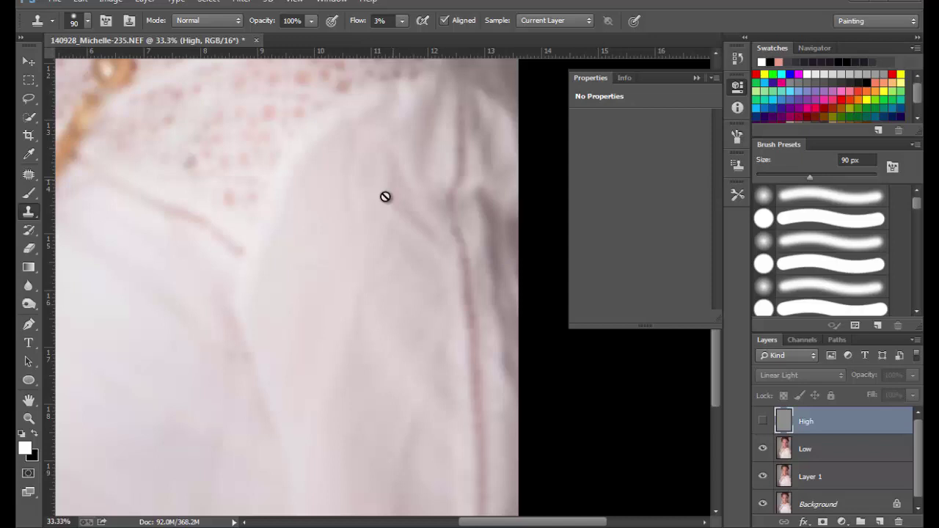
click(762, 421)
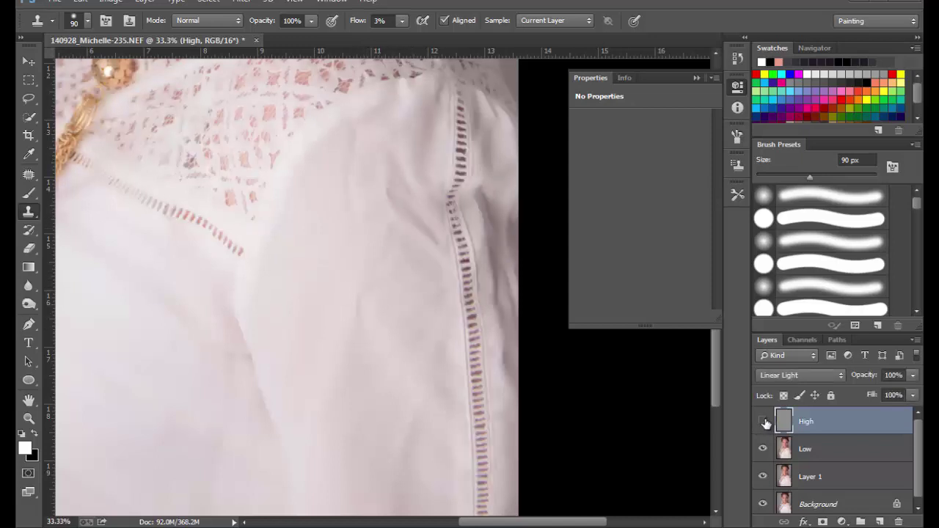
click(763, 422)
click(785, 447)
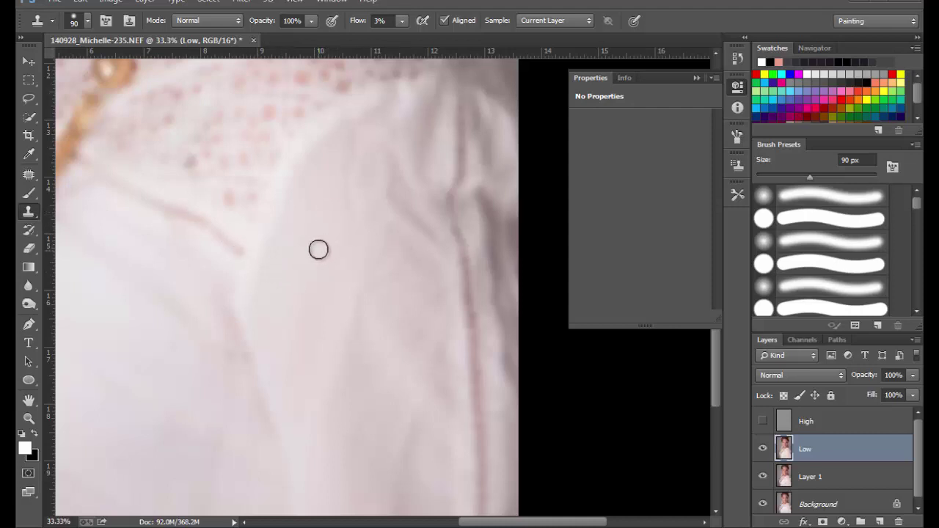
Step: Try different Clone Stamp brush sizes up to 400 px over the sleeve and check the brush's size and hardness settings
key(bracketright)
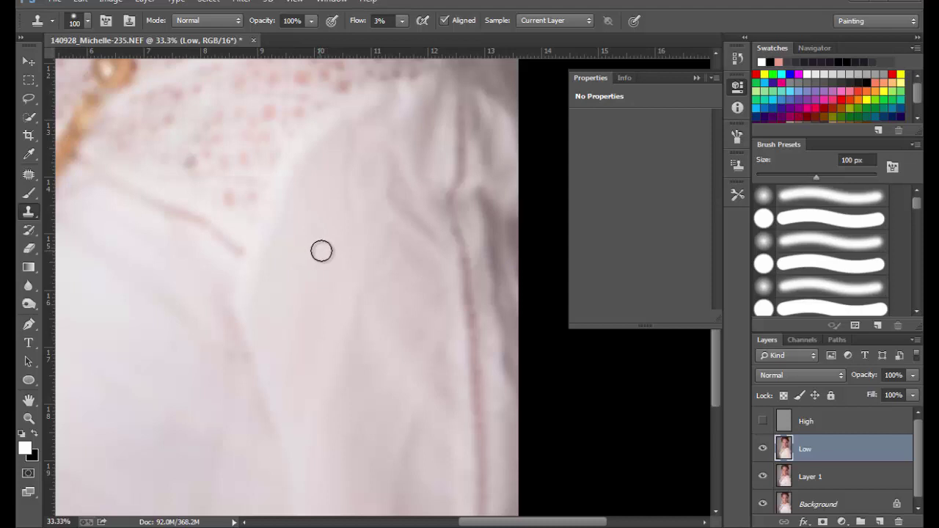
key(bracketright)
key(bracketright)
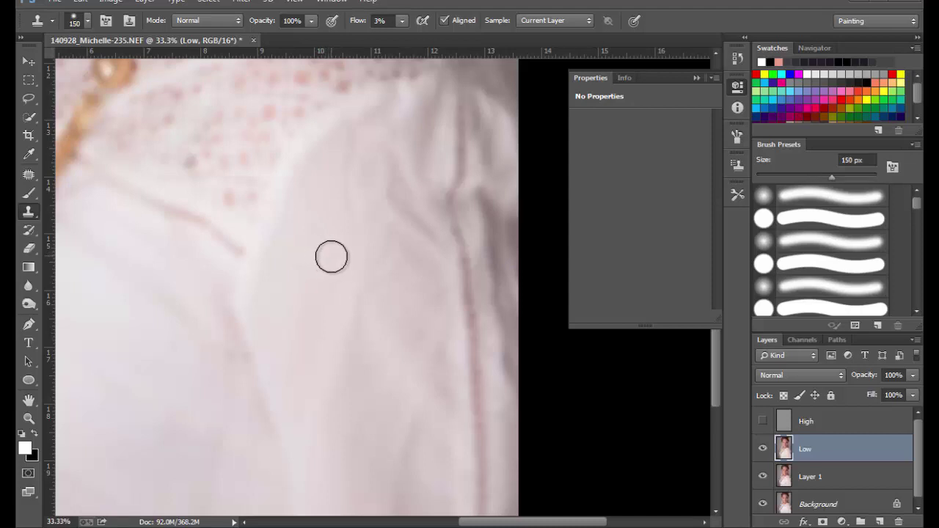
key(bracketright)
key(bracketright)
key(bracketright)
key(bracketright)
key(bracketright)
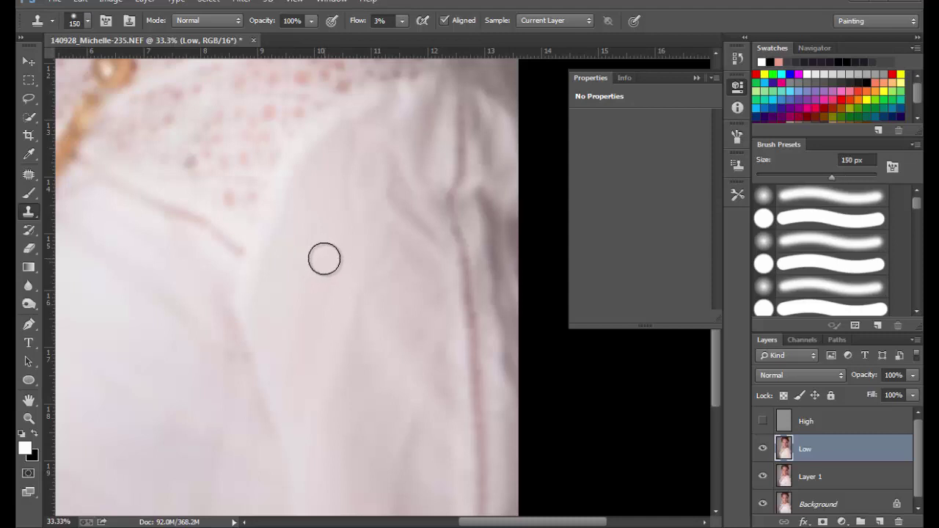
key(bracketleft)
key(bracketleft)
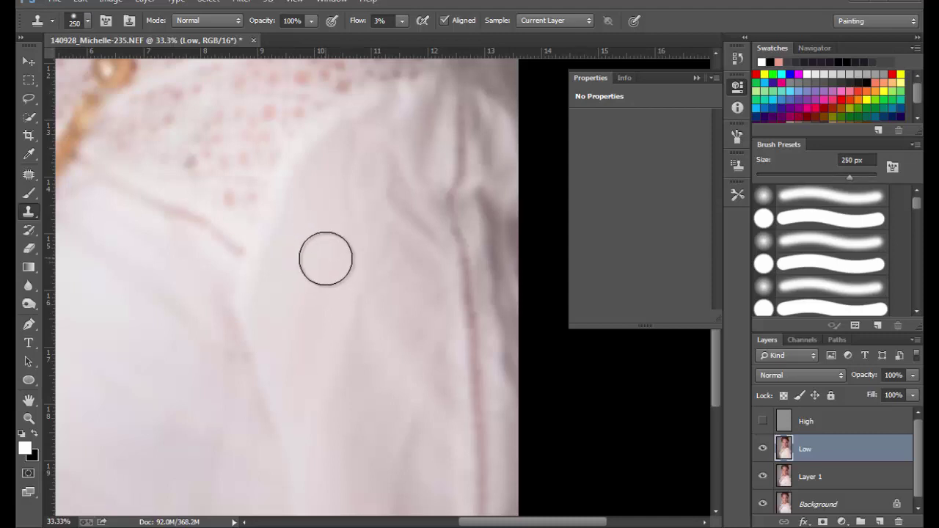
key(bracketright)
key(bracketright)
key(bracketright)
key(bracketright)
key(bracketleft)
key(bracketleft)
key(bracketleft)
key(bracketleft)
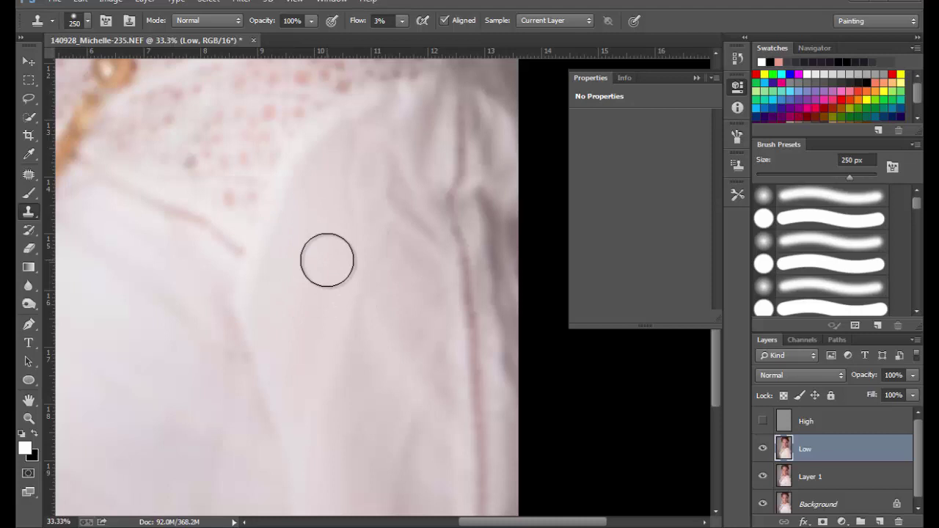
key(bracketright)
key(bracketright)
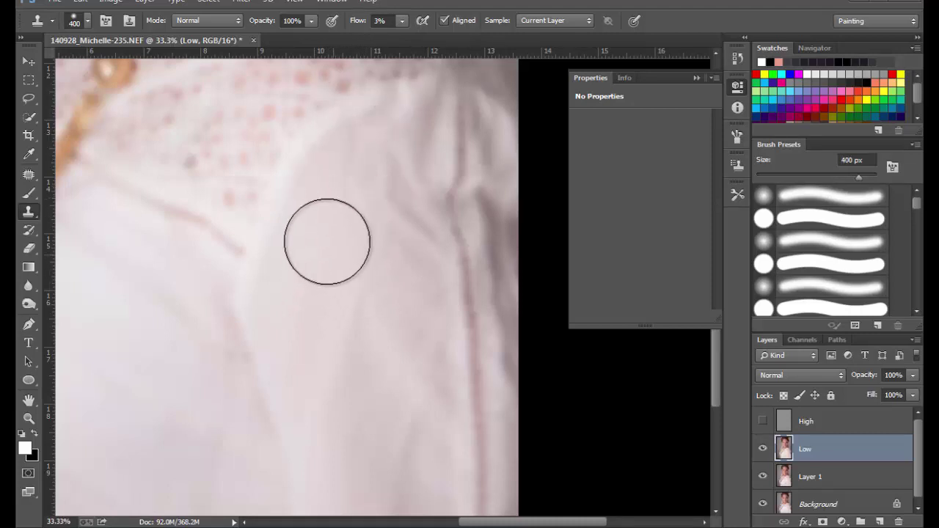
right_click(338, 273)
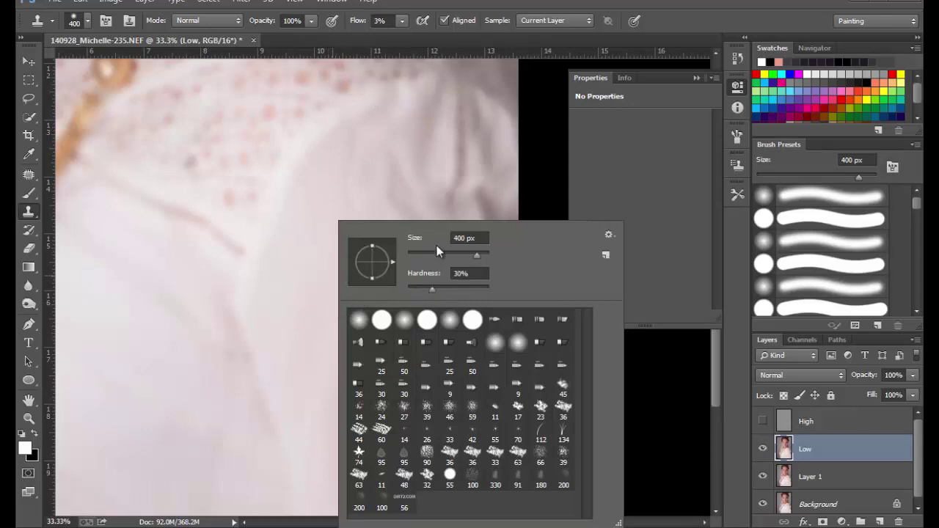
click(319, 200)
click(459, 208)
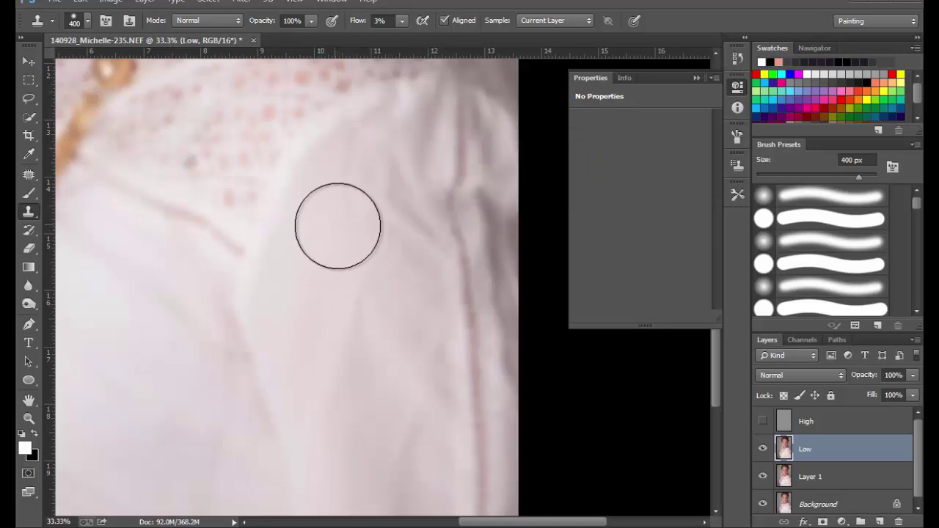
Step: Compare smaller and larger Clone Stamp brushes against the sleeve folds and set the brush size to 500 px
key(bracketleft)
key(bracketleft)
key(bracketright)
key(bracketright)
key(bracketright)
key(bracketright)
key(bracketleft)
key(bracketleft)
key(bracketleft)
key(bracketleft)
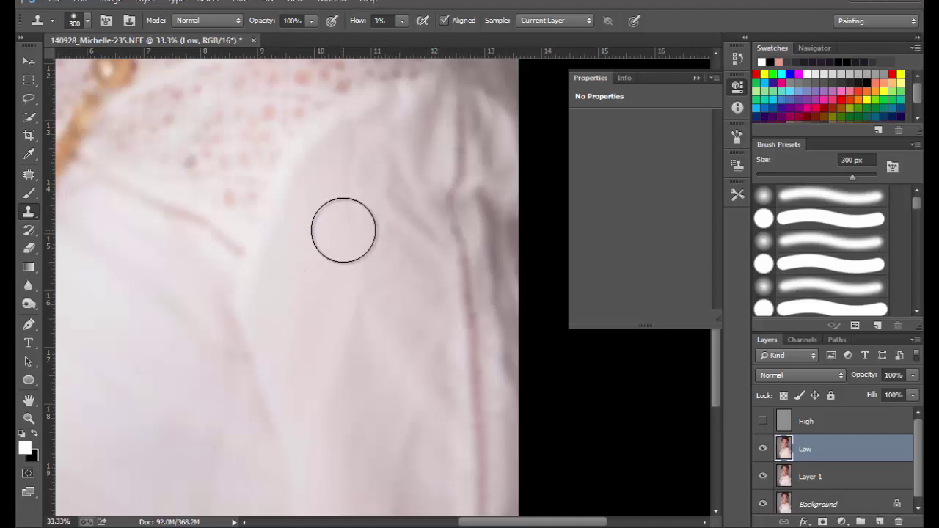
key(bracketright)
key(bracketright)
key(bracketright)
key(bracketright)
key(bracketright)
key(bracketleft)
key(bracketleft)
key(bracketleft)
key(bracketleft)
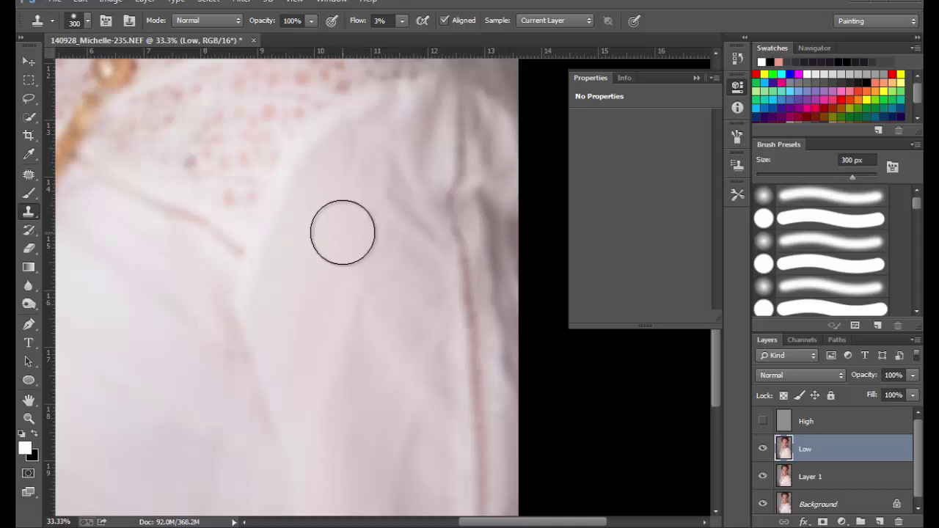
key(bracketright)
key(bracketright)
key(bracketright)
key(bracketright)
key(bracketright)
key(bracketleft)
key(bracketleft)
key(bracketright)
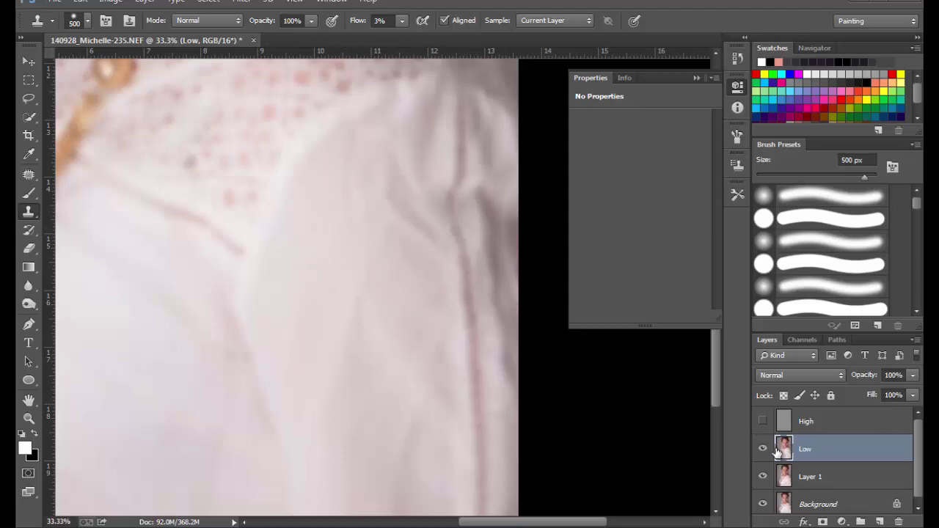
Step: Clone smooth fabric over the wrinkles on the upper sleeve of the Low layer, undoing an overly strong stroke along the way
alt+click(329, 272)
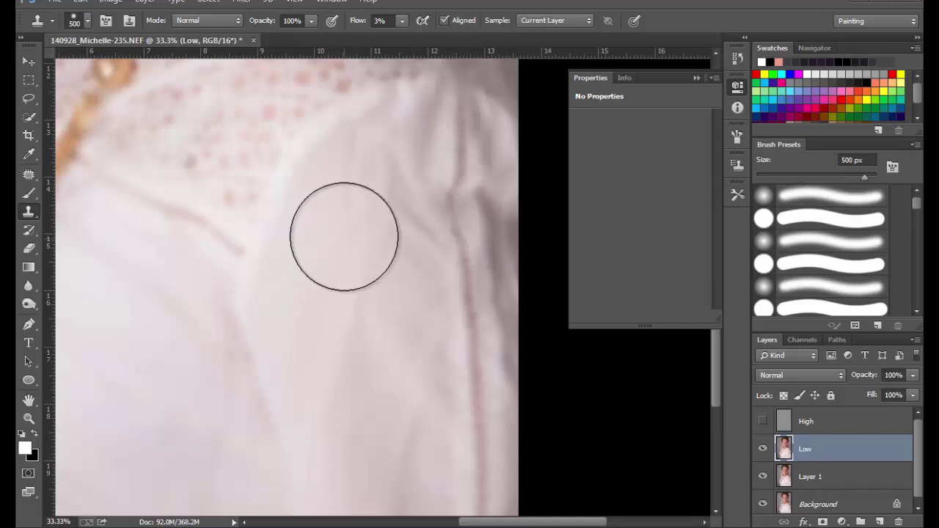
mouse_move(367, 198)
mouse_down()
mouse_move(360, 188)
mouse_move(376, 170)
mouse_up()
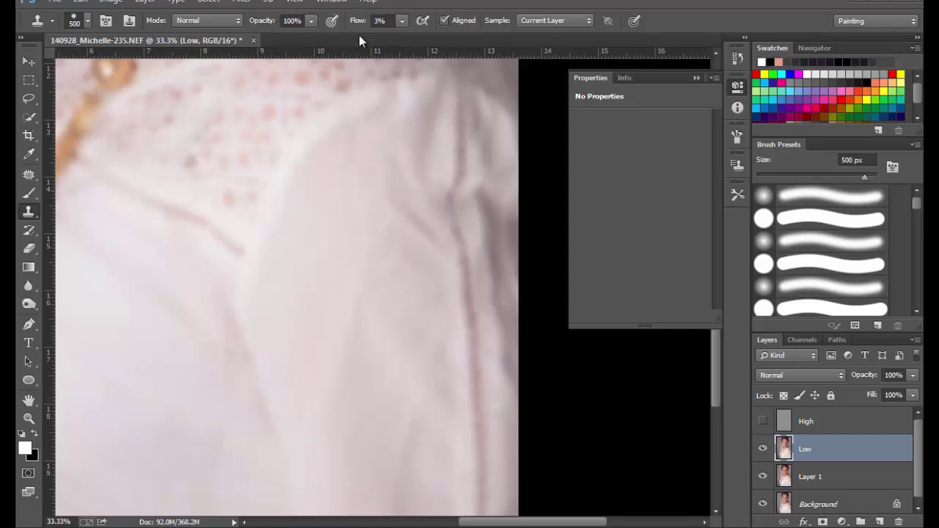
mouse_move(373, 188)
mouse_down()
mouse_move(351, 212)
mouse_move(359, 238)
mouse_move(349, 242)
mouse_move(365, 235)
mouse_move(369, 250)
mouse_move(402, 232)
mouse_move(384, 193)
mouse_move(370, 210)
mouse_move(390, 226)
mouse_up()
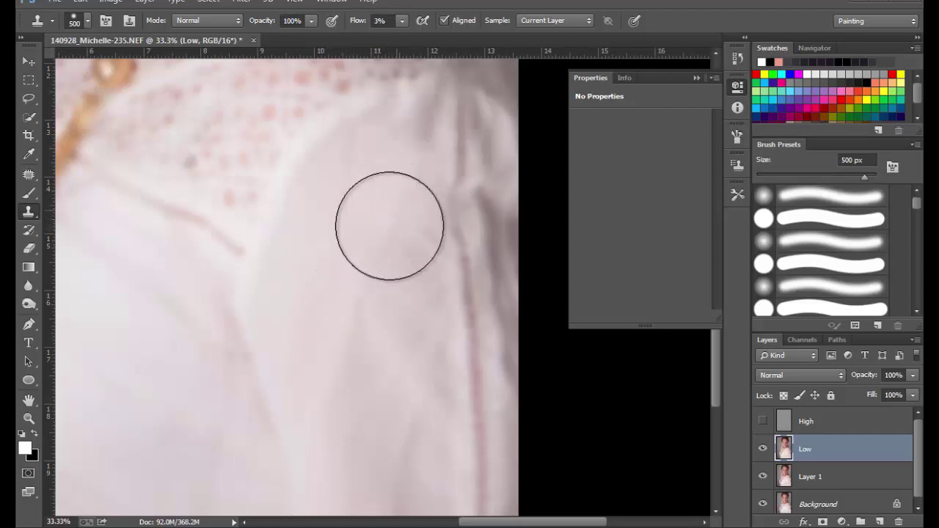
key(ctrl+z)
mouse_move(337, 253)
mouse_down()
mouse_move(375, 238)
mouse_move(395, 176)
mouse_move(383, 204)
mouse_up()
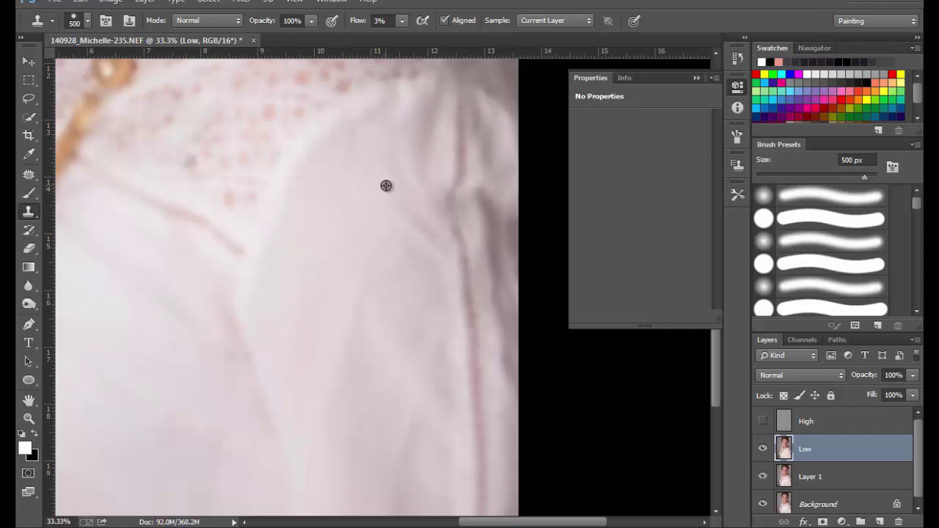
mouse_move(383, 190)
mouse_down()
mouse_move(397, 159)
mouse_move(369, 187)
mouse_move(388, 154)
mouse_move(406, 161)
mouse_move(396, 184)
mouse_move(417, 160)
mouse_up()
alt+click(361, 237)
mouse_move(409, 230)
mouse_down()
mouse_move(392, 274)
mouse_move(397, 257)
mouse_up()
alt+click(370, 241)
mouse_move(404, 212)
mouse_down()
mouse_move(407, 256)
mouse_move(398, 224)
mouse_move(388, 224)
mouse_move(396, 272)
mouse_up()
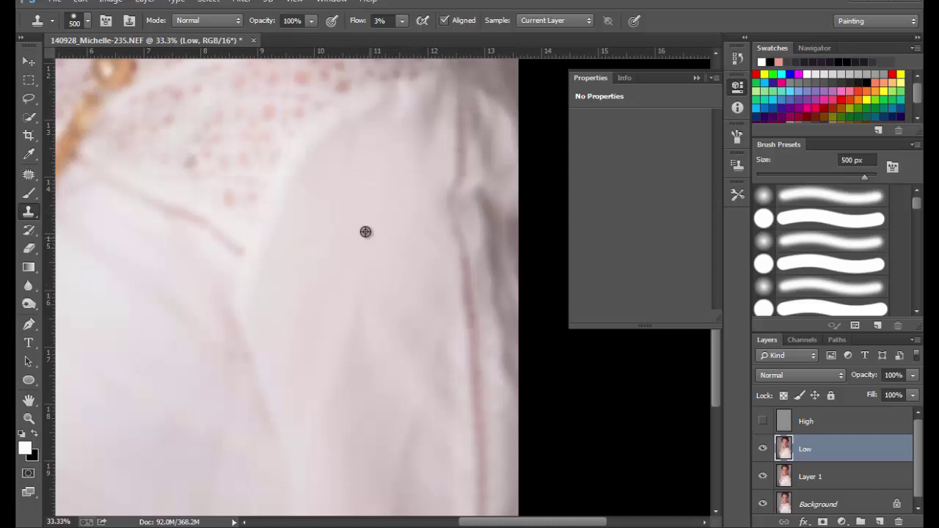
Step: Clone evenly toned fabric down over the folds in the middle and lower sleeve, resampling nearby smooth areas between strokes
alt+click(365, 232)
mouse_move(375, 242)
mouse_down()
mouse_move(366, 324)
mouse_move(350, 364)
mouse_move(369, 307)
mouse_move(365, 353)
mouse_up()
alt+click(358, 303)
alt+click(377, 277)
mouse_move(393, 325)
mouse_down()
mouse_move(419, 328)
mouse_move(418, 388)
mouse_move(425, 381)
mouse_move(416, 344)
mouse_move(411, 404)
mouse_up()
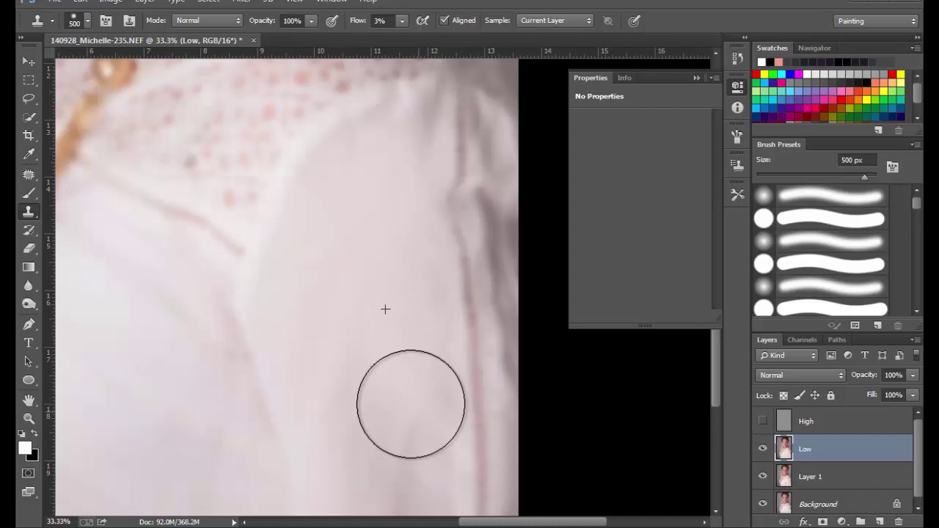
alt+click(405, 277)
mouse_move(425, 314)
mouse_down()
mouse_move(414, 359)
mouse_move(379, 338)
mouse_move(365, 370)
mouse_move(411, 377)
mouse_up()
alt+click(397, 283)
alt+click(374, 314)
mouse_move(411, 457)
mouse_down()
mouse_move(429, 390)
mouse_move(409, 376)
mouse_up()
alt+click(379, 323)
drag(341, 377, 352, 404)
Step: Even out the upper sleeve again and reduce the brush to 250 px to clone away the folds just below the shoulder
alt+click(361, 295)
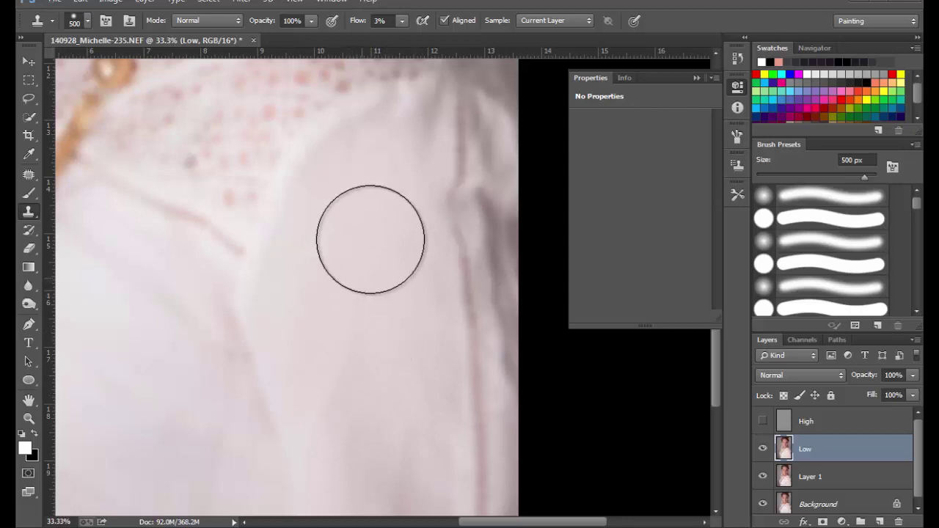
mouse_move(384, 189)
mouse_down()
mouse_move(375, 173)
mouse_move(360, 189)
mouse_move(373, 168)
mouse_move(363, 184)
mouse_up()
alt+click(364, 238)
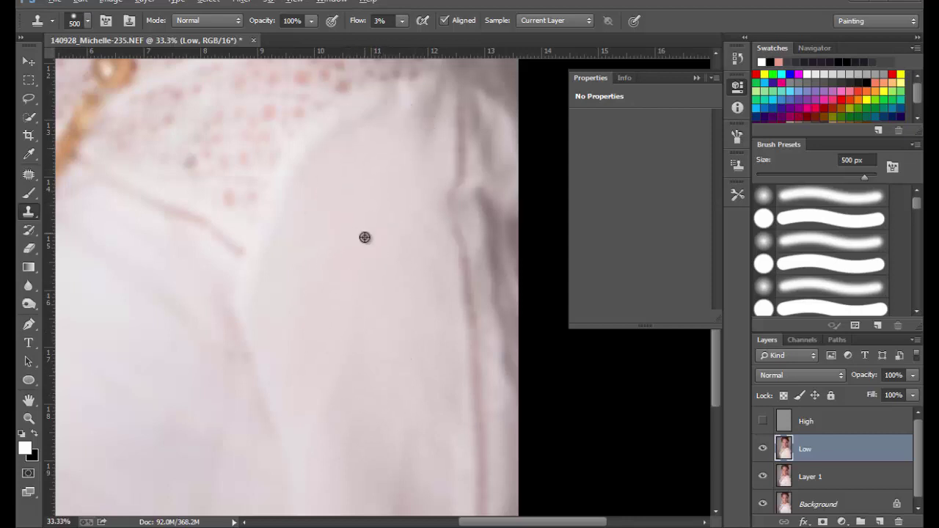
key(bracketleft)
key(bracketleft)
key(bracketleft)
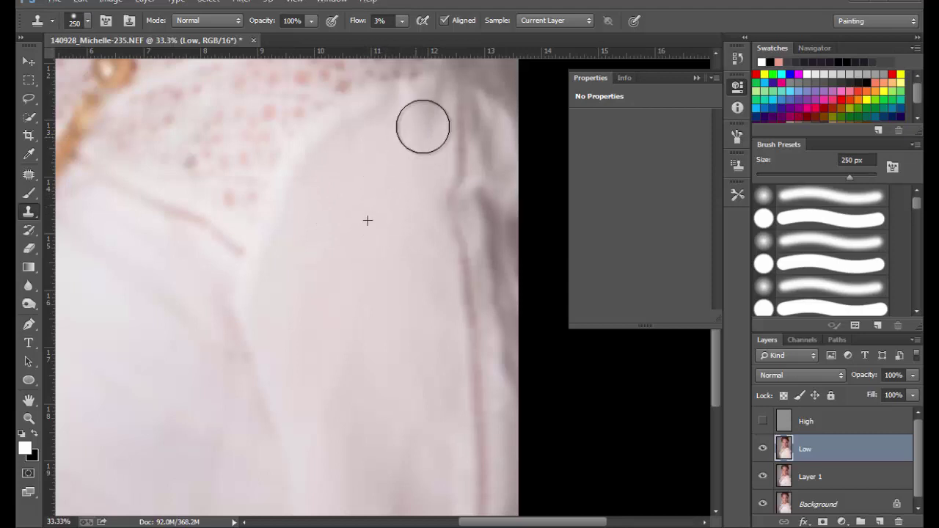
mouse_move(425, 122)
mouse_down()
mouse_move(398, 134)
mouse_move(404, 113)
mouse_move(366, 138)
mouse_move(368, 173)
mouse_up()
mouse_move(353, 135)
mouse_down()
mouse_move(333, 181)
mouse_move(337, 163)
mouse_move(361, 211)
mouse_up()
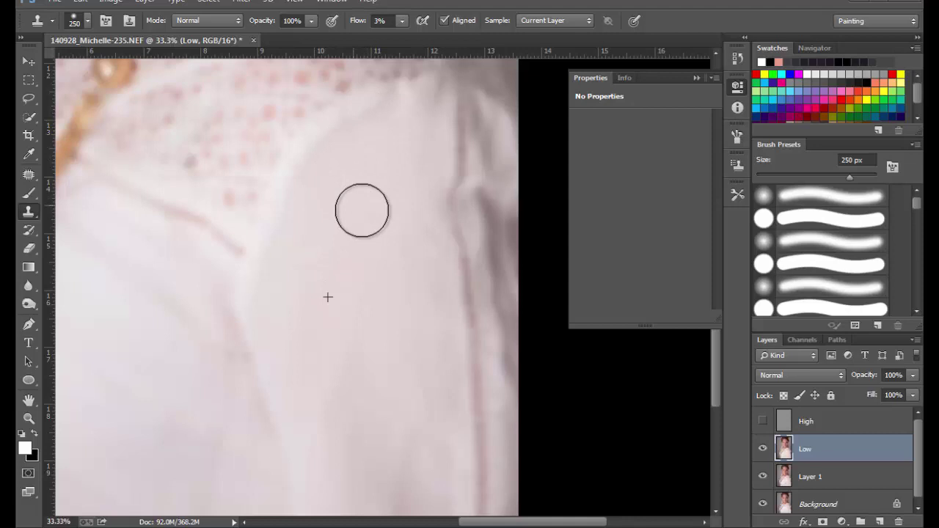
alt+click(387, 205)
mouse_move(412, 143)
mouse_down()
mouse_move(433, 100)
mouse_move(429, 121)
mouse_up()
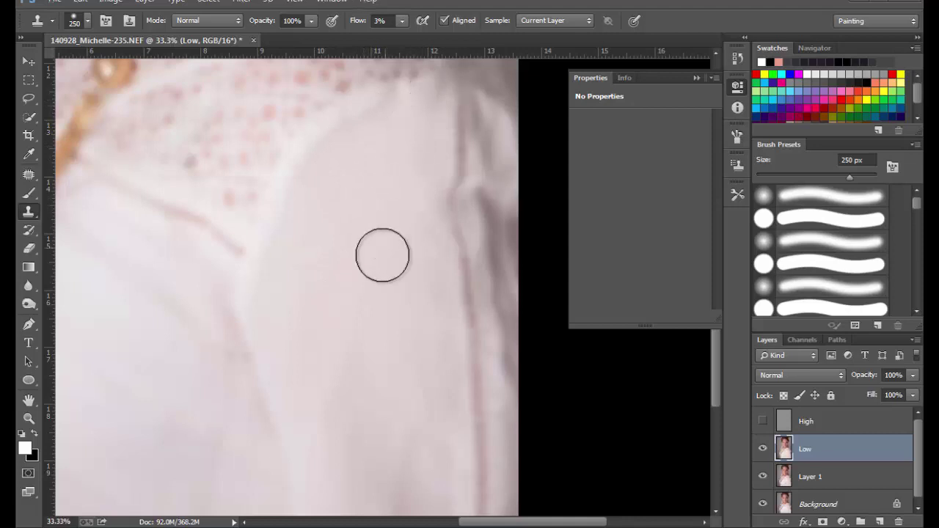
Step: Clone out the remaining tonal unevenness in the middle of the sleeve and along the inner side of the seam
drag(418, 202, 423, 270)
drag(384, 306, 351, 337)
mouse_move(448, 234)
mouse_down()
mouse_move(432, 245)
mouse_move(436, 315)
mouse_move(434, 186)
mouse_move(433, 264)
mouse_up()
mouse_move(437, 225)
mouse_down()
mouse_move(432, 176)
mouse_move(440, 220)
mouse_move(434, 184)
mouse_up()
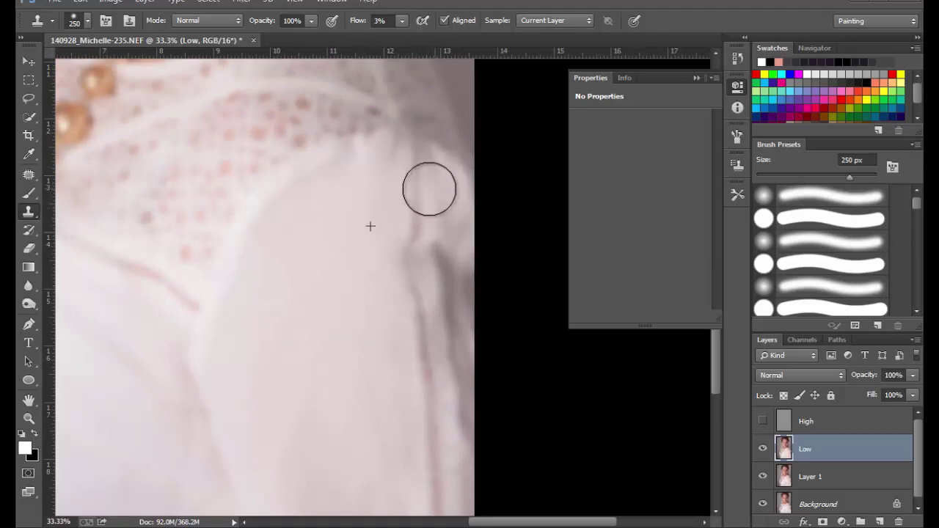
Step: Clone light, smooth fabric over the dark folds in the outer sleeve strip between the seam and the photo's edge
mouse_move(423, 221)
mouse_down()
mouse_move(446, 237)
mouse_move(432, 261)
mouse_move(447, 222)
mouse_up()
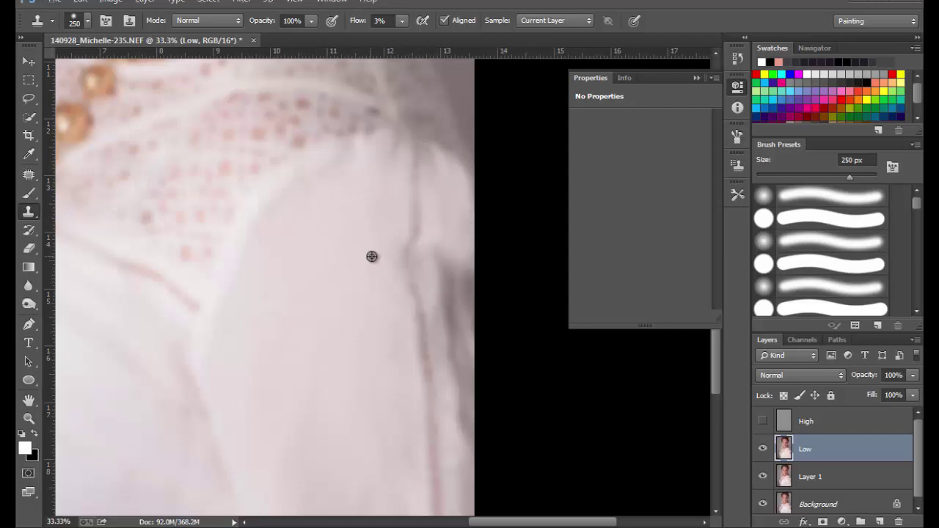
mouse_move(440, 260)
mouse_down()
mouse_move(434, 289)
mouse_move(437, 256)
mouse_move(463, 295)
mouse_move(465, 325)
mouse_move(451, 322)
mouse_move(448, 294)
mouse_move(454, 352)
mouse_move(459, 311)
mouse_move(458, 336)
mouse_up()
alt+click(349, 332)
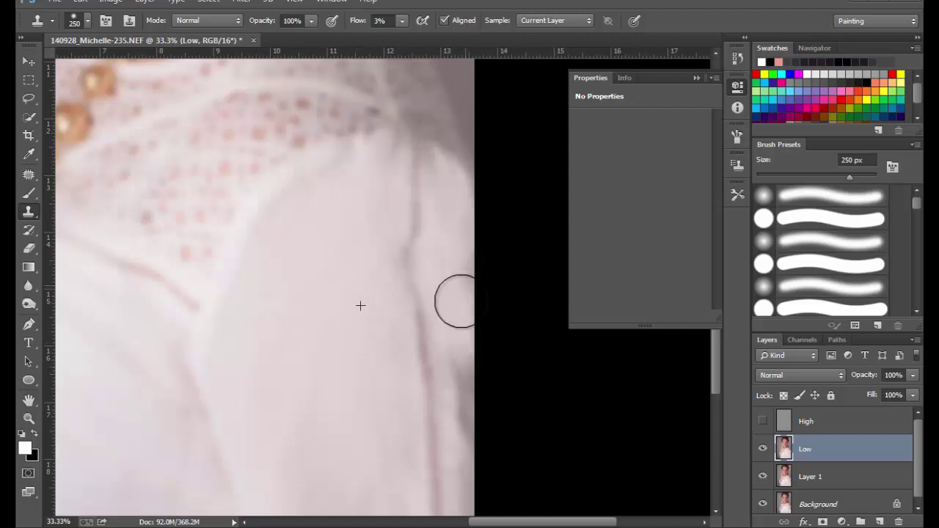
drag(460, 395, 460, 409)
alt+click(346, 329)
drag(461, 371, 459, 423)
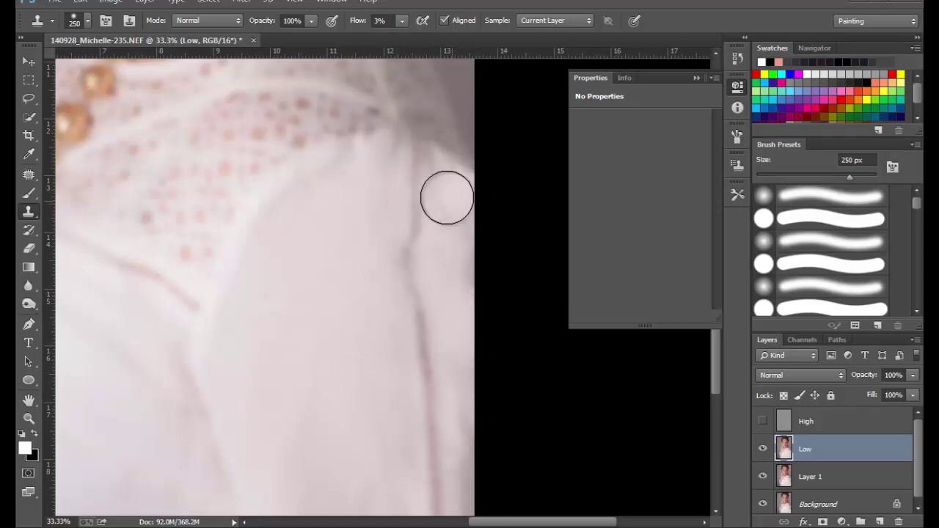
drag(446, 196, 431, 194)
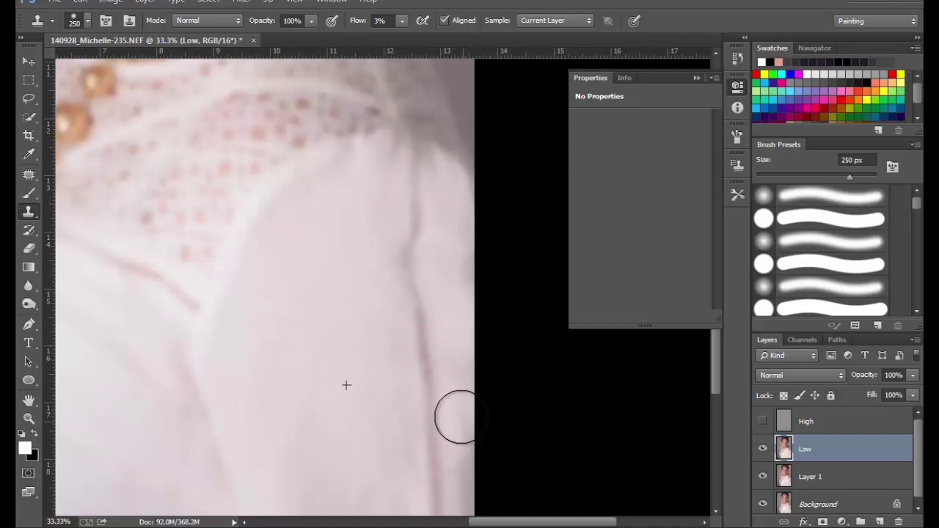
drag(461, 416, 451, 327)
Step: Clone smooth fabric over the folds at the bottom of the sleeve on both sides of the seam
drag(347, 411, 340, 299)
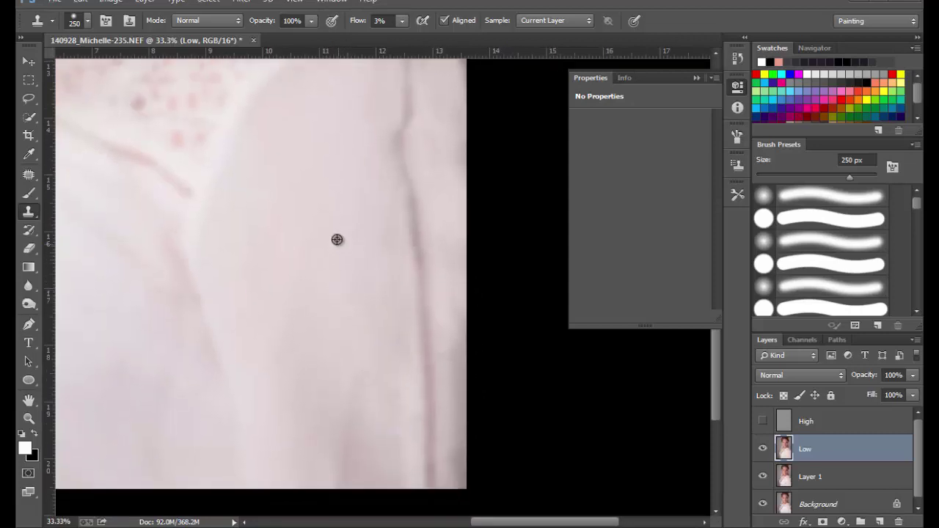
alt+click(336, 239)
mouse_move(354, 387)
mouse_down()
mouse_move(338, 417)
mouse_move(355, 428)
mouse_move(342, 444)
mouse_move(358, 461)
mouse_move(349, 472)
mouse_move(359, 459)
mouse_move(339, 456)
mouse_move(328, 380)
mouse_move(344, 379)
mouse_move(334, 462)
mouse_move(357, 467)
mouse_move(326, 413)
mouse_move(371, 468)
mouse_move(331, 405)
mouse_move(350, 358)
mouse_move(360, 265)
mouse_up()
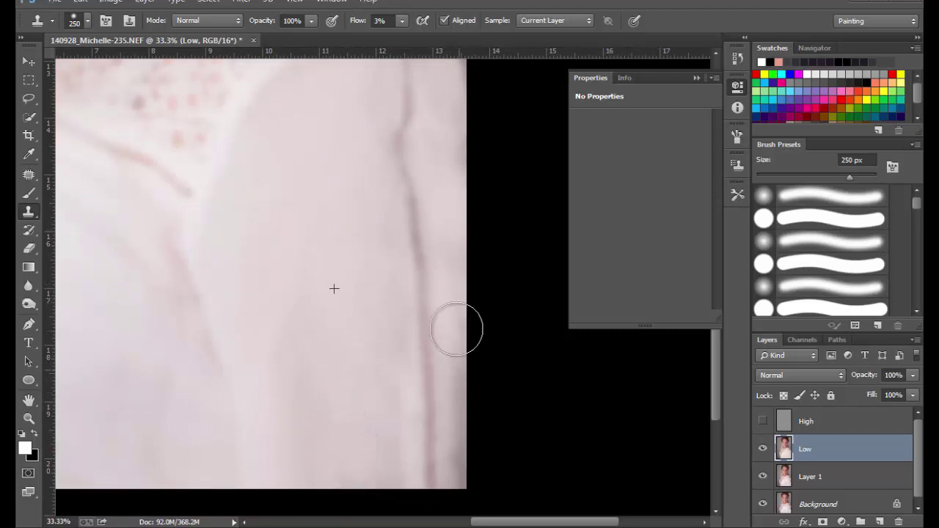
drag(456, 328, 460, 448)
drag(451, 372, 462, 449)
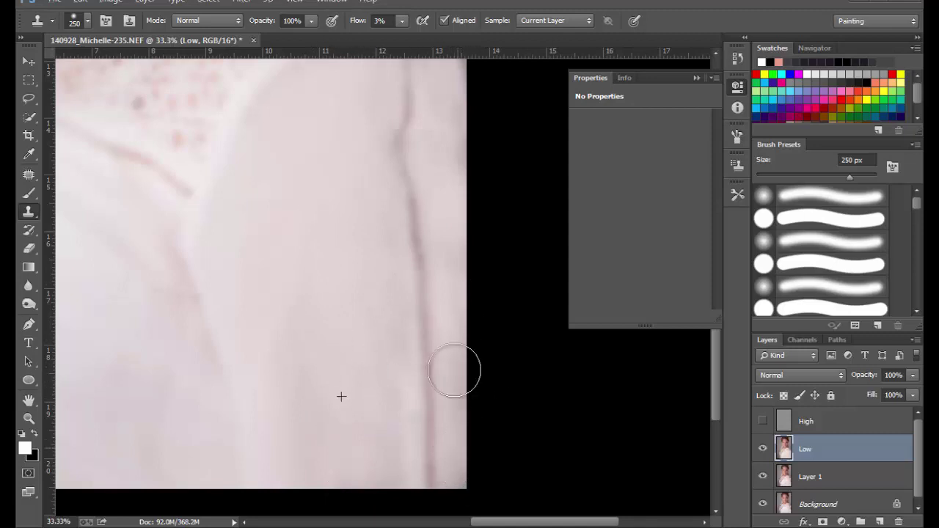
Step: Clone smooth fabric over the uneven tones in the middle and lower part of the sleeve
drag(352, 312, 384, 431)
drag(366, 335, 362, 295)
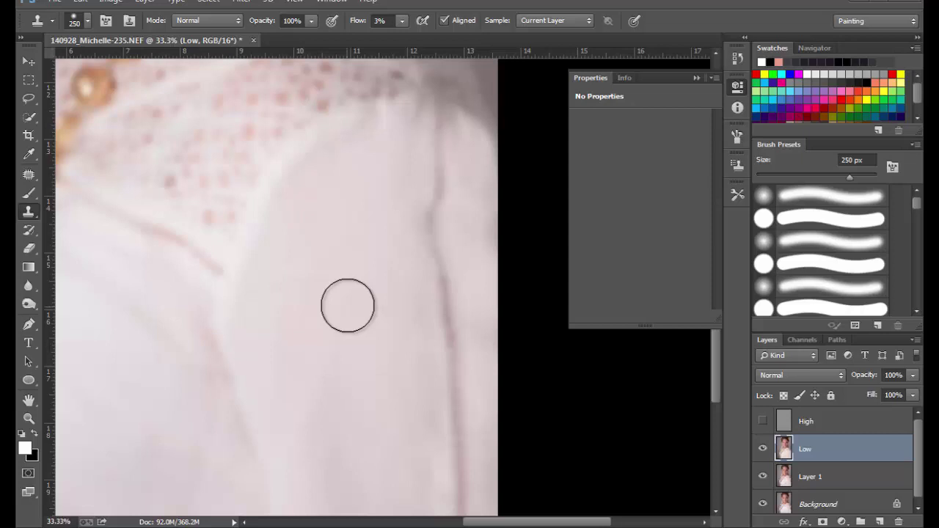
drag(376, 328, 386, 350)
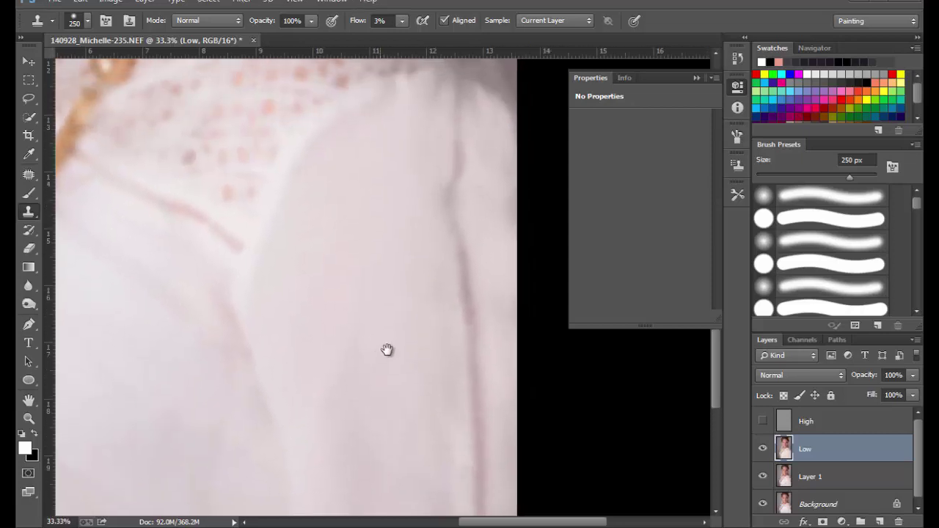
alt+click(377, 245)
mouse_move(348, 381)
mouse_down()
mouse_move(338, 409)
mouse_move(358, 425)
mouse_move(376, 472)
mouse_move(347, 435)
mouse_move(368, 430)
mouse_move(343, 424)
mouse_move(412, 419)
mouse_move(416, 446)
mouse_move(363, 383)
mouse_move(362, 432)
mouse_up()
Step: Enlarge the clone brush to 400 px and blend the broad tonal patches across the middle of the sleeve
alt+click(368, 269)
key(bracketright)
key(bracketright)
key(bracketright)
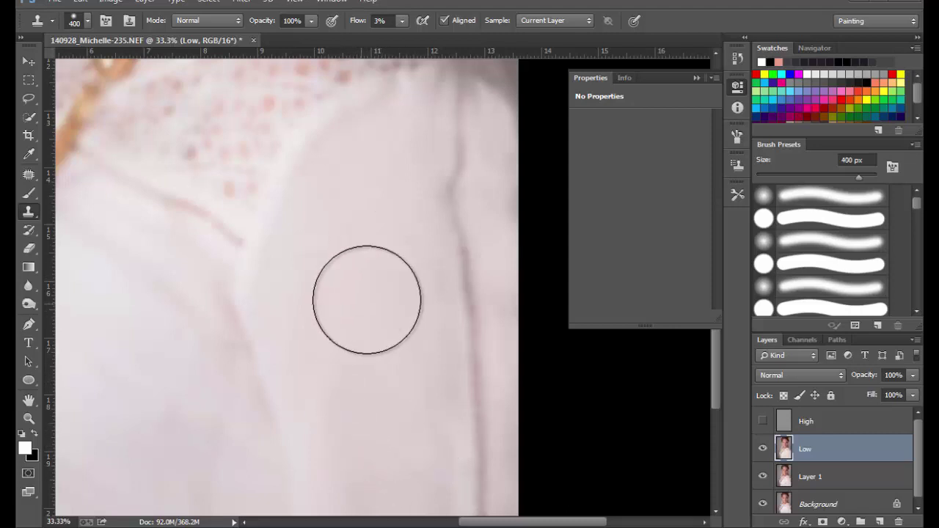
key(bracketleft)
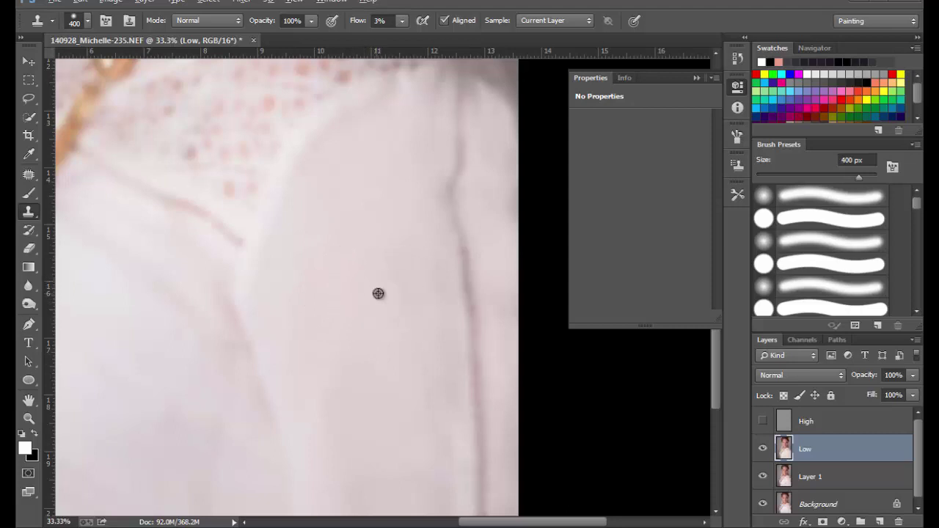
mouse_move(361, 396)
mouse_down()
mouse_move(366, 436)
mouse_move(400, 481)
mouse_move(387, 462)
mouse_move(399, 456)
mouse_move(374, 431)
mouse_move(364, 444)
mouse_move(384, 464)
mouse_move(405, 436)
mouse_move(389, 307)
mouse_up()
alt+click(391, 331)
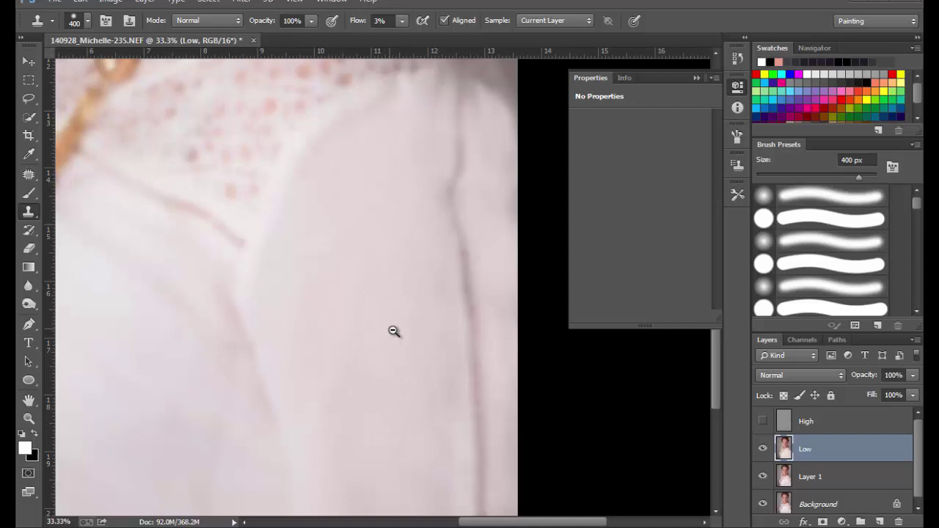
Step: Reduce the brush to 250 px and clone away the shadowy folds on the blouse front beside the inner necklace strand
drag(362, 338, 480, 322)
drag(411, 341, 408, 331)
click(333, 306)
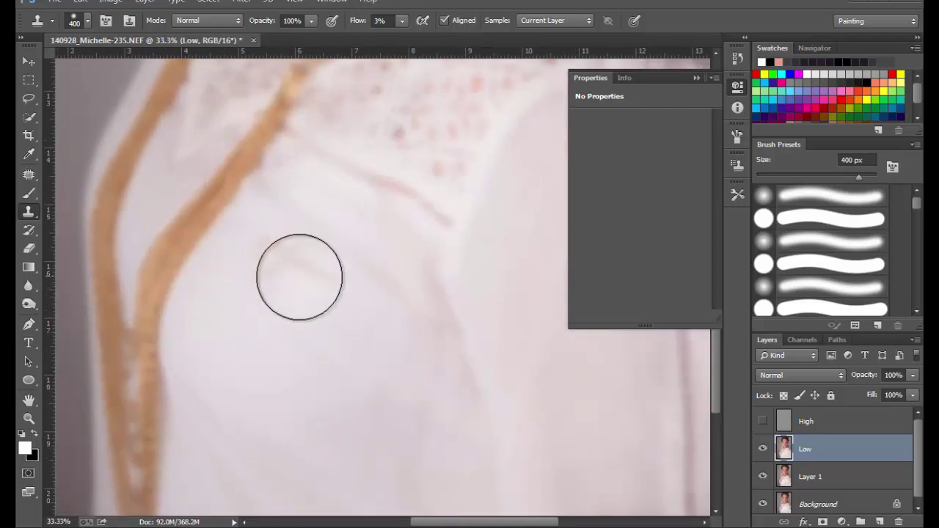
key(bracketleft)
key(bracketleft)
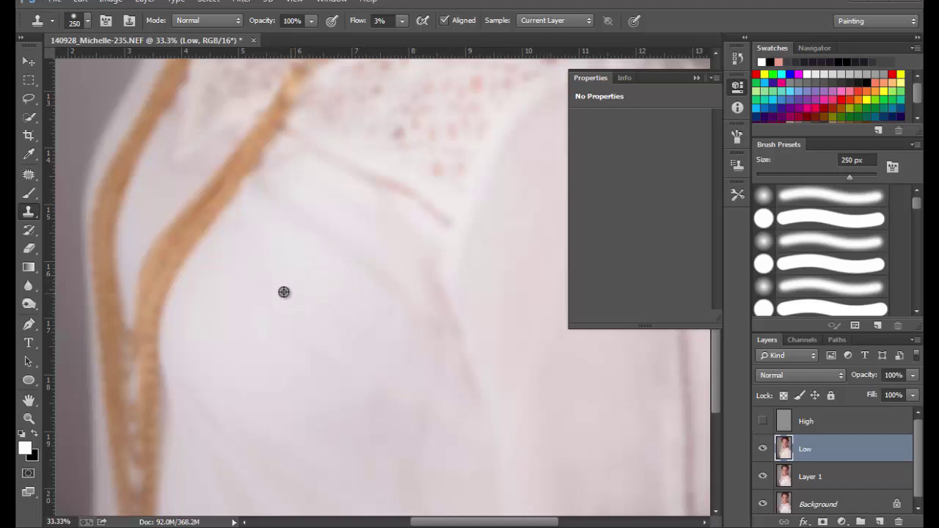
alt+click(284, 292)
mouse_move(279, 243)
mouse_down()
mouse_move(286, 206)
mouse_move(273, 203)
mouse_move(276, 232)
mouse_up()
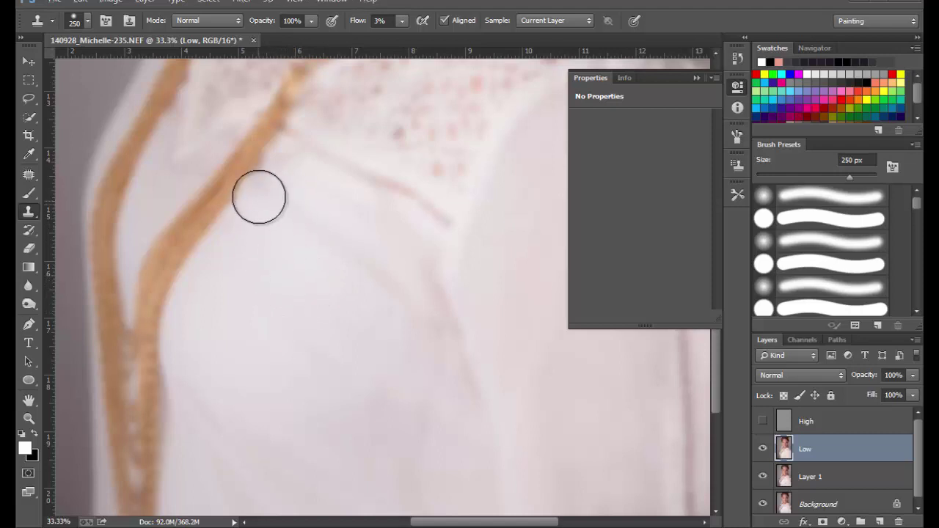
mouse_move(259, 197)
mouse_down()
mouse_move(286, 164)
mouse_move(279, 221)
mouse_move(288, 251)
mouse_move(317, 213)
mouse_move(324, 257)
mouse_move(364, 233)
mouse_move(358, 264)
mouse_move(347, 217)
mouse_move(365, 266)
mouse_move(383, 255)
mouse_move(387, 231)
mouse_move(370, 242)
mouse_move(369, 211)
mouse_move(319, 236)
mouse_move(325, 231)
mouse_move(287, 187)
mouse_move(271, 181)
mouse_move(265, 202)
mouse_move(276, 197)
mouse_move(287, 160)
mouse_move(279, 193)
mouse_move(289, 166)
mouse_move(293, 223)
mouse_move(255, 223)
mouse_up()
alt+click(255, 271)
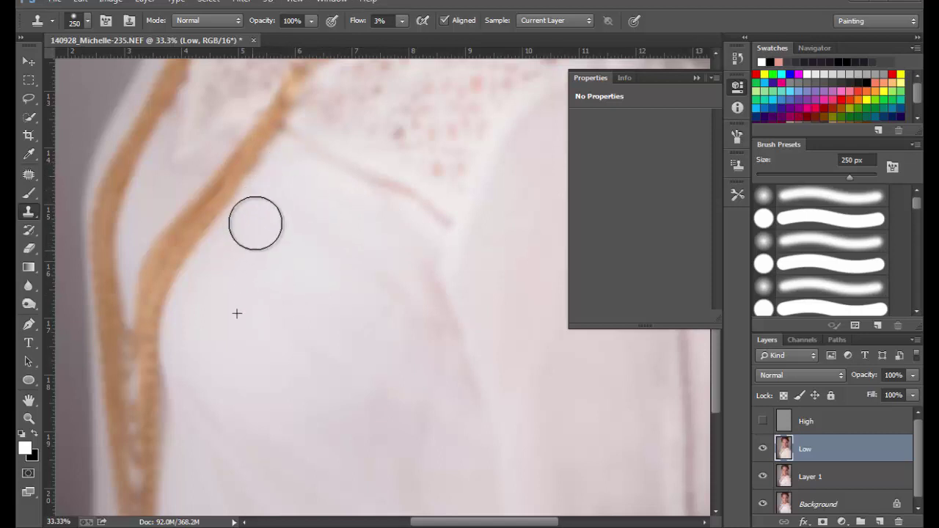
Step: Clone smooth fabric over the diagonal folds between the lace yoke's trim and the armhole seam
alt+click(278, 289)
mouse_move(373, 256)
mouse_down()
mouse_move(379, 317)
mouse_move(394, 321)
mouse_up()
alt+click(316, 288)
drag(408, 257, 419, 337)
mouse_move(342, 228)
mouse_down()
mouse_move(386, 245)
mouse_move(365, 248)
mouse_up()
Step: Even out the fold shadows in the centre of the blouse front with freshly sampled fabric
alt+click(310, 277)
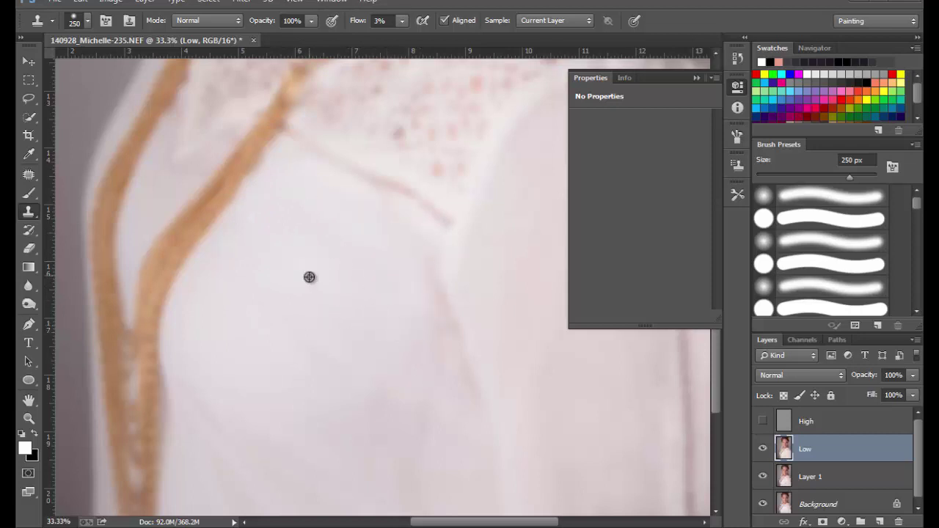
drag(318, 350, 323, 322)
drag(325, 325, 362, 222)
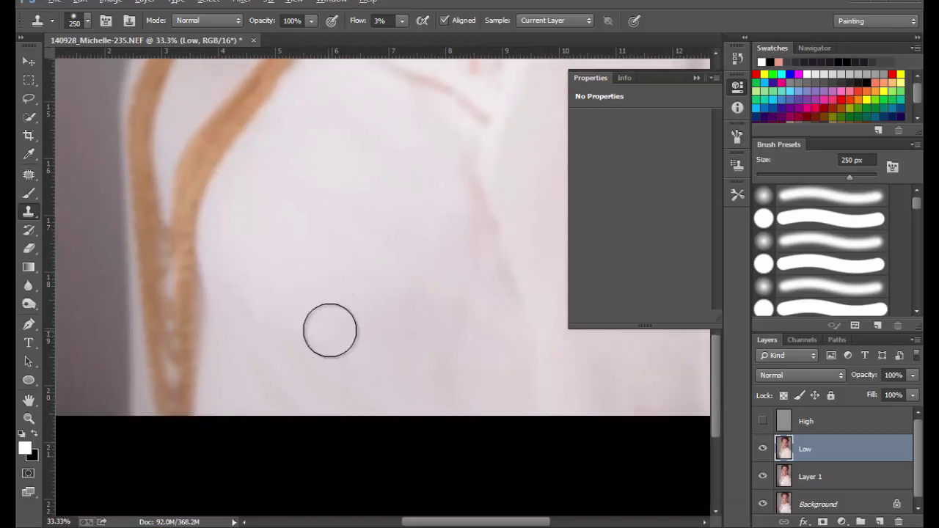
mouse_move(334, 287)
mouse_down()
mouse_move(344, 257)
mouse_move(338, 301)
mouse_up()
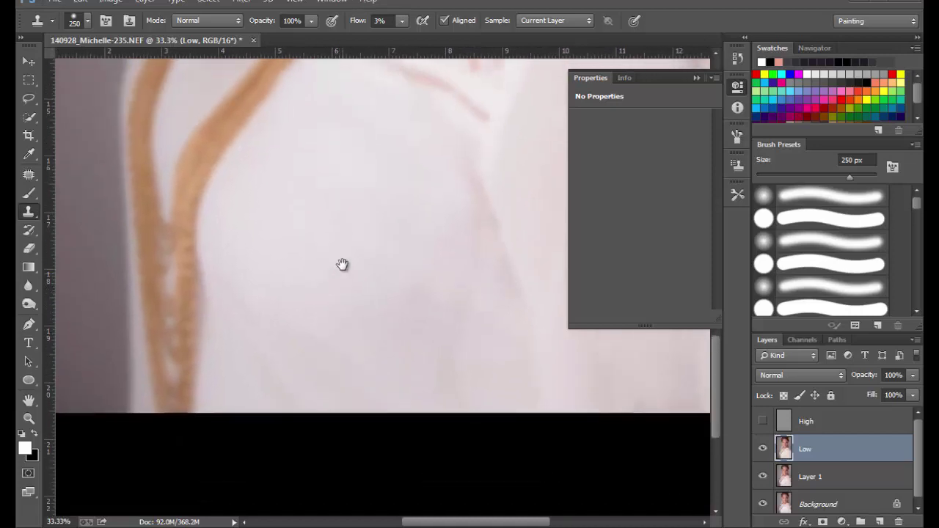
drag(342, 264, 307, 313)
mouse_move(337, 261)
mouse_down()
mouse_move(310, 306)
mouse_move(327, 365)
mouse_move(226, 388)
mouse_move(401, 304)
mouse_move(337, 314)
mouse_up()
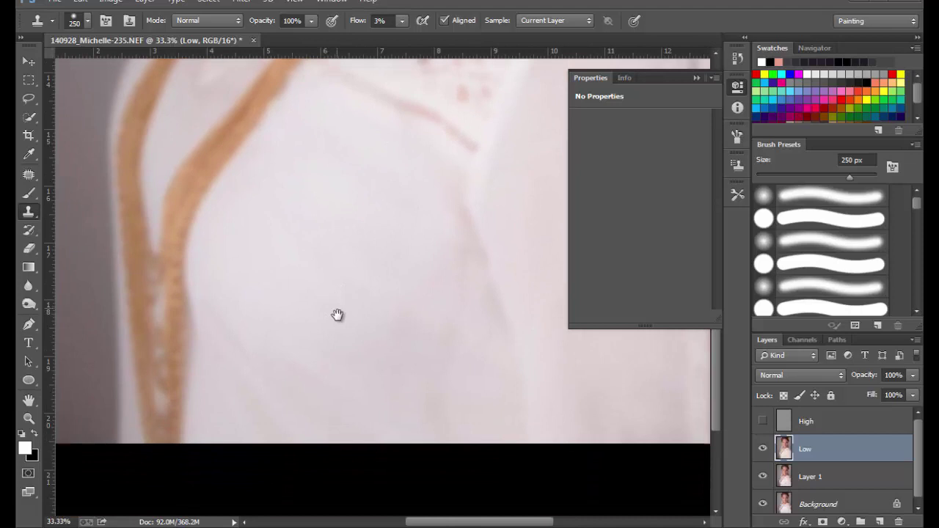
Step: Clone clean fabric over the creases on the lower blouse front next to the necklace strands
mouse_move(264, 314)
mouse_down()
mouse_move(231, 320)
mouse_move(217, 345)
mouse_move(235, 346)
mouse_move(236, 333)
mouse_up()
alt+click(259, 301)
alt+click(260, 236)
mouse_move(265, 389)
mouse_down()
mouse_move(257, 400)
mouse_move(314, 352)
mouse_move(304, 388)
mouse_up()
alt+click(283, 290)
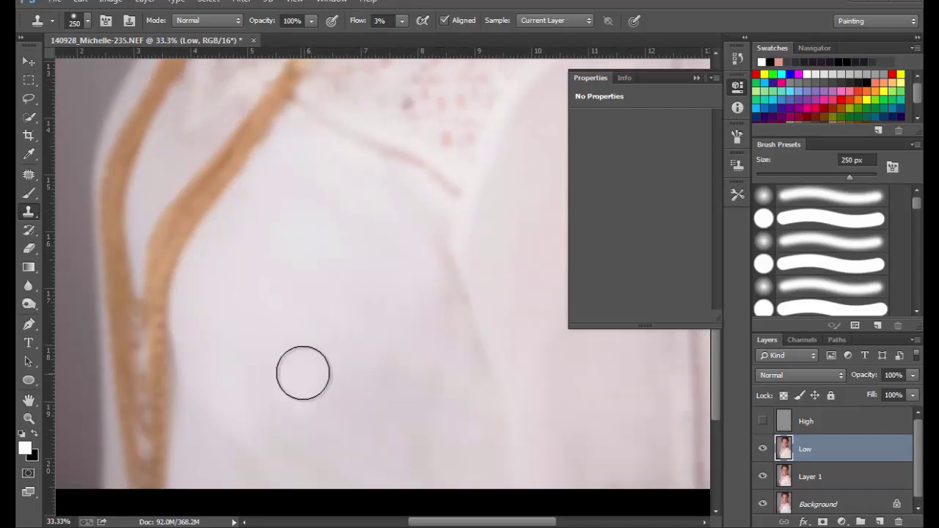
alt+click(278, 295)
drag(218, 375, 222, 340)
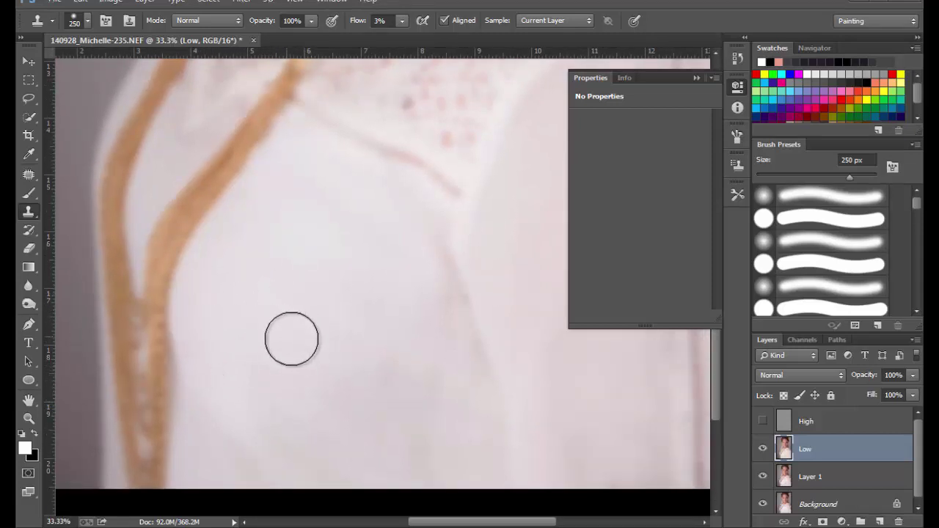
Step: Soften the shading along the armhole seam and across the bottom of the blouse front
mouse_move(383, 297)
mouse_down()
mouse_move(424, 329)
mouse_move(445, 327)
mouse_move(433, 333)
mouse_up()
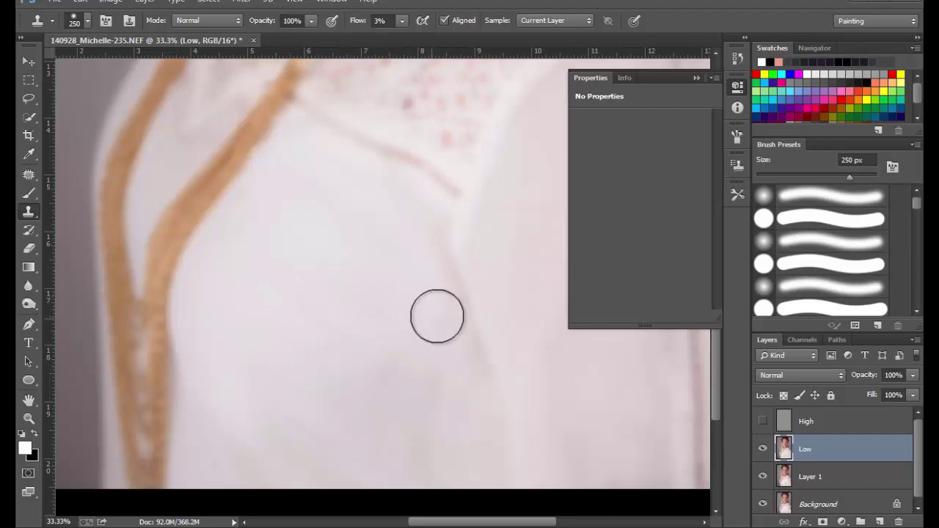
mouse_move(427, 375)
mouse_down()
mouse_move(376, 435)
mouse_move(289, 445)
mouse_move(265, 419)
mouse_move(245, 461)
mouse_move(258, 411)
mouse_up()
alt+click(352, 357)
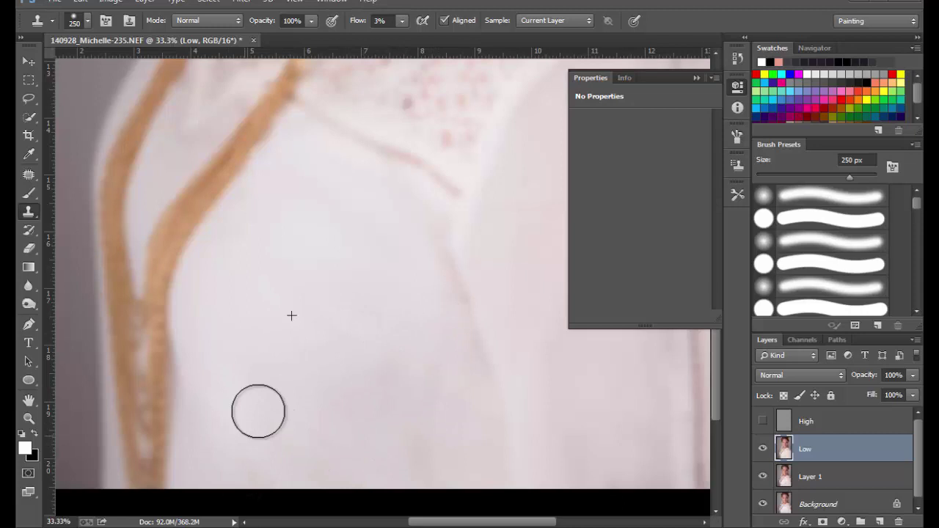
Step: Examine the smoothed Low layer across the whole portrait and up close on the blouse and sleeve
alt+click(299, 360)
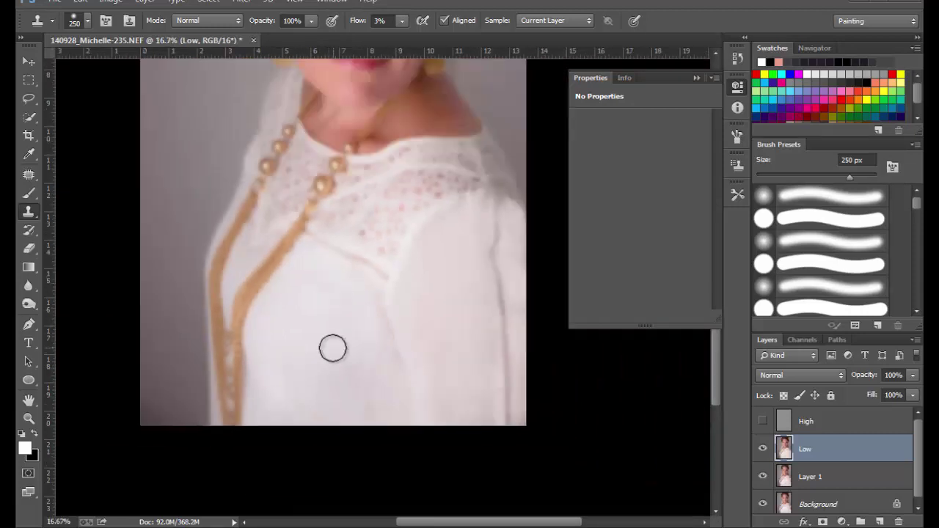
alt+click(335, 335)
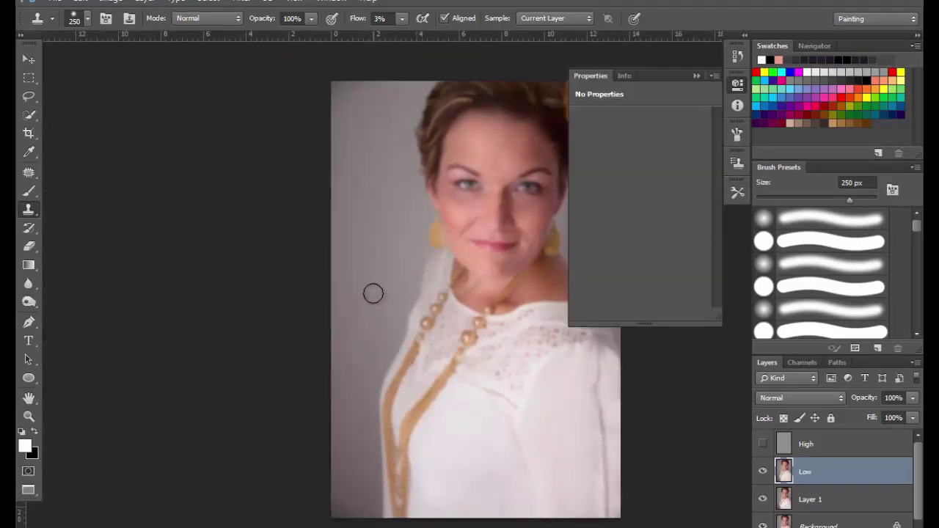
drag(394, 317, 320, 305)
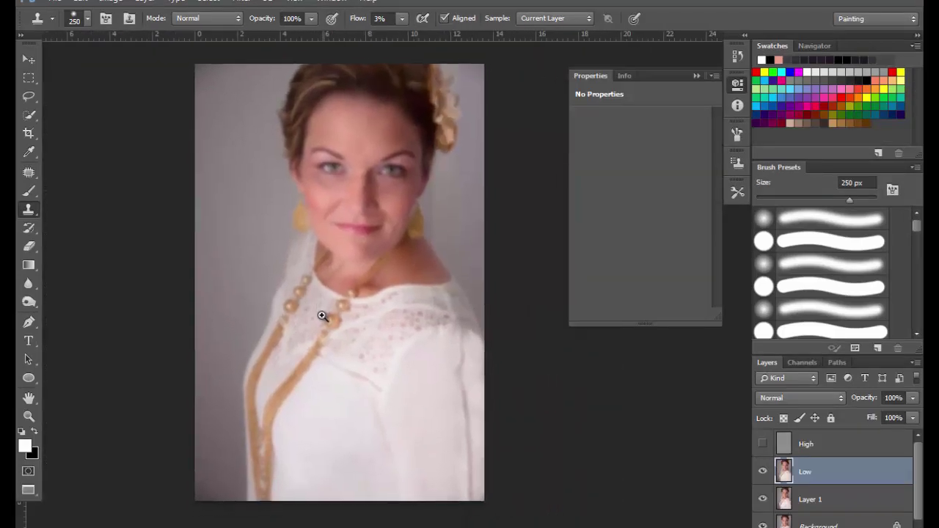
ctrl+click(322, 316)
drag(339, 373, 336, 372)
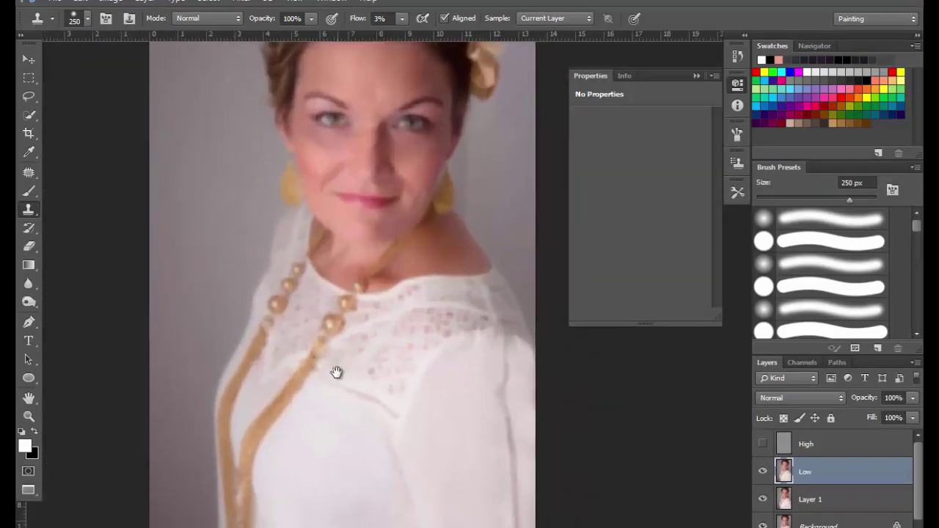
ctrl+click(351, 363)
drag(317, 335, 238, 310)
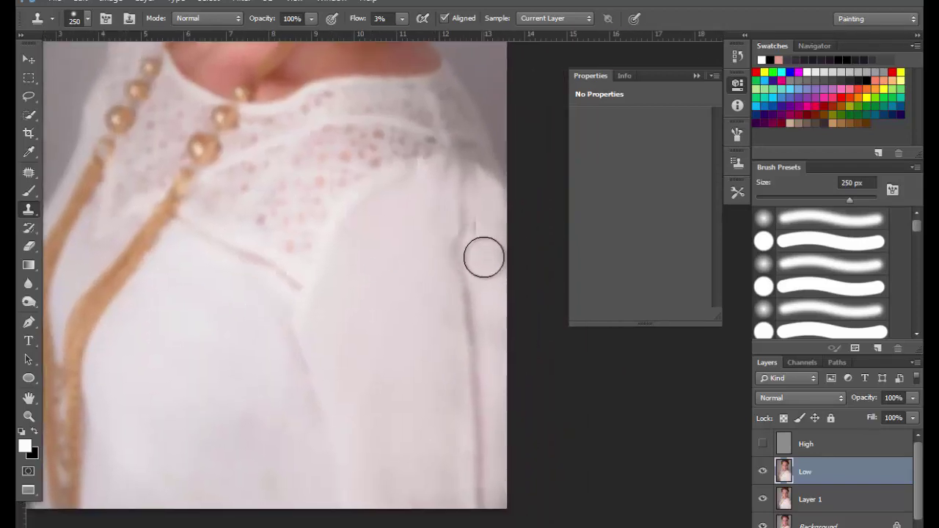
Step: Try cloning across the sleeve with a source sampled near the dark seam
mouse_move(483, 258)
mouse_down()
mouse_move(469, 233)
mouse_move(478, 225)
mouse_move(447, 283)
mouse_move(461, 266)
mouse_move(451, 260)
mouse_move(459, 308)
mouse_move(460, 226)
mouse_move(457, 308)
mouse_move(455, 241)
mouse_move(440, 261)
mouse_move(443, 293)
mouse_move(458, 302)
mouse_up()
mouse_move(449, 223)
mouse_down()
mouse_move(428, 260)
mouse_move(424, 227)
mouse_move(383, 355)
mouse_up()
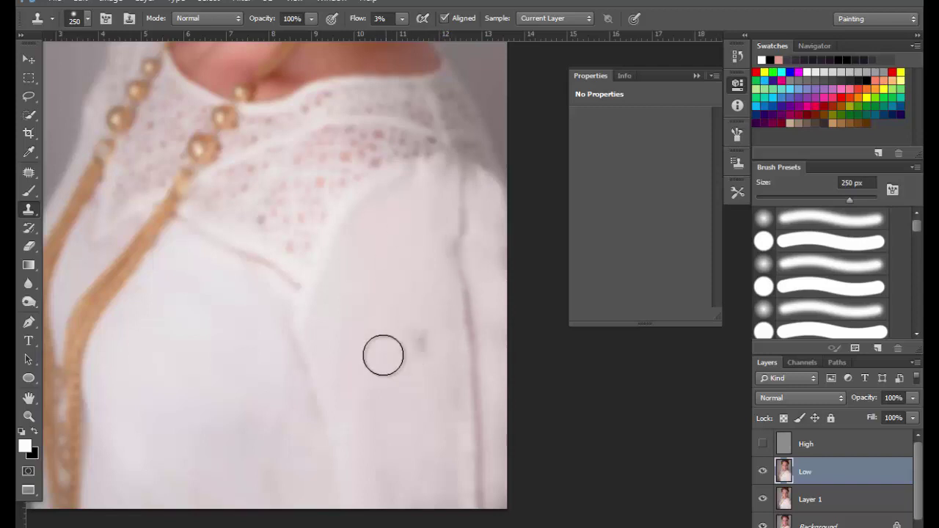
alt+click(415, 335)
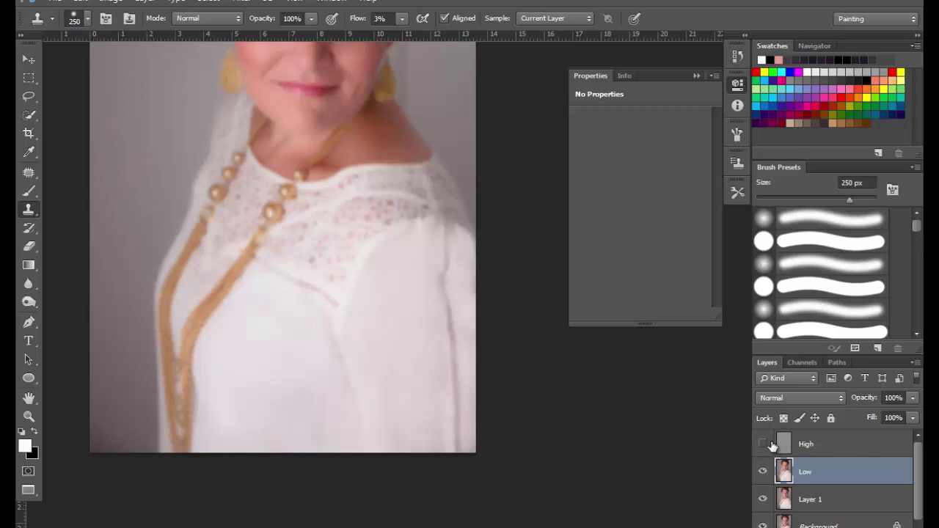
Step: Show and select the High layer, keeping the Clone Stamp sampling set to Current Layer
click(764, 444)
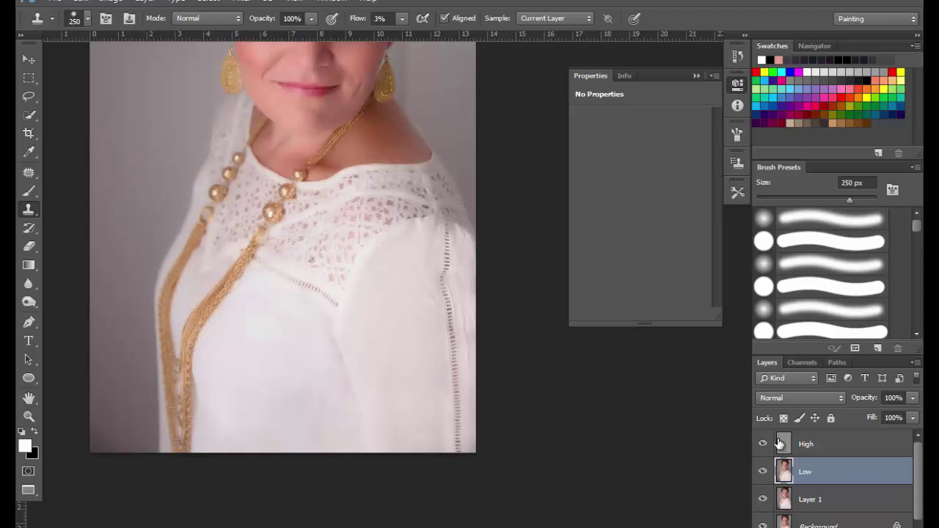
click(784, 444)
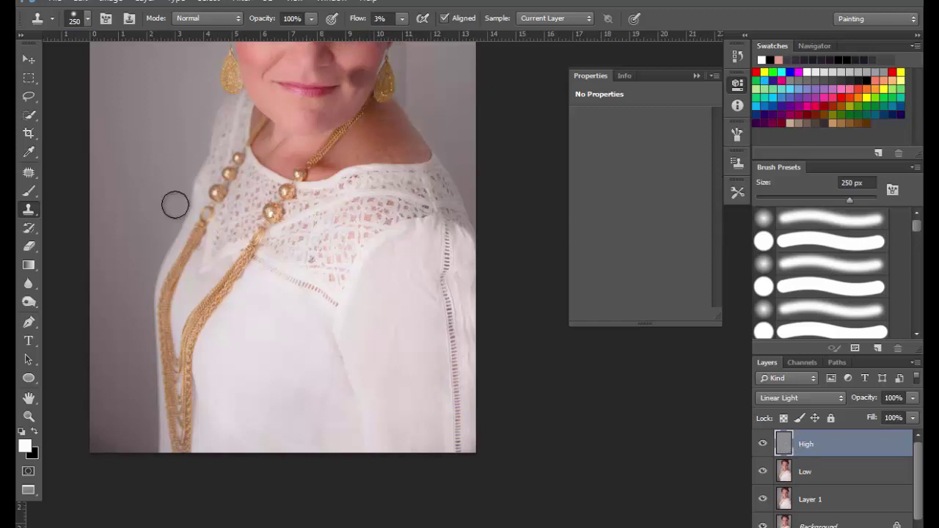
click(570, 19)
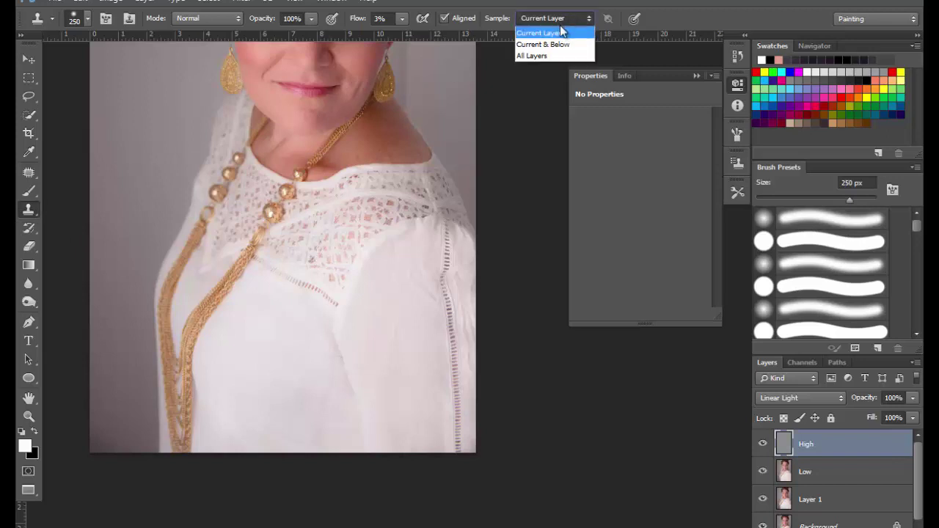
click(553, 23)
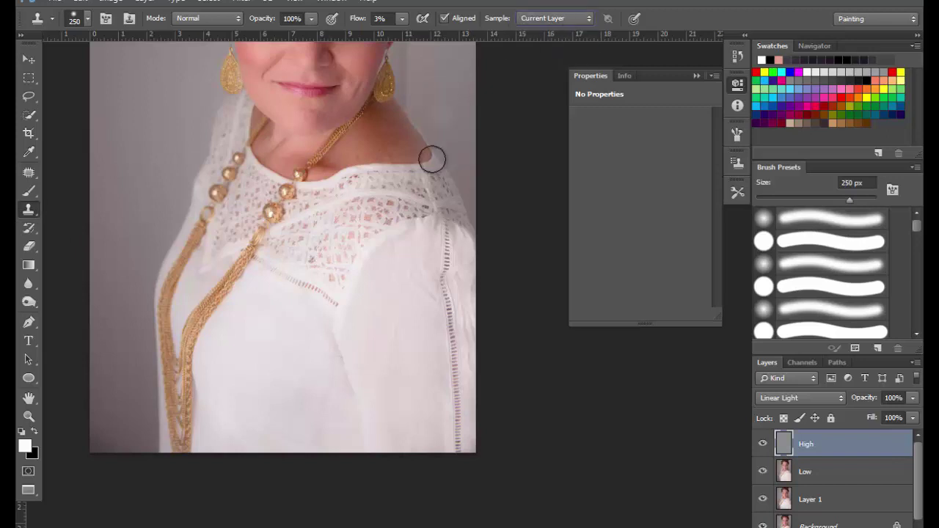
Step: Compare the sleeve up close with the High layer hidden and shown to examine the remaining fine creases
ctrl+click(420, 256)
ctrl+click(412, 272)
drag(377, 359, 371, 284)
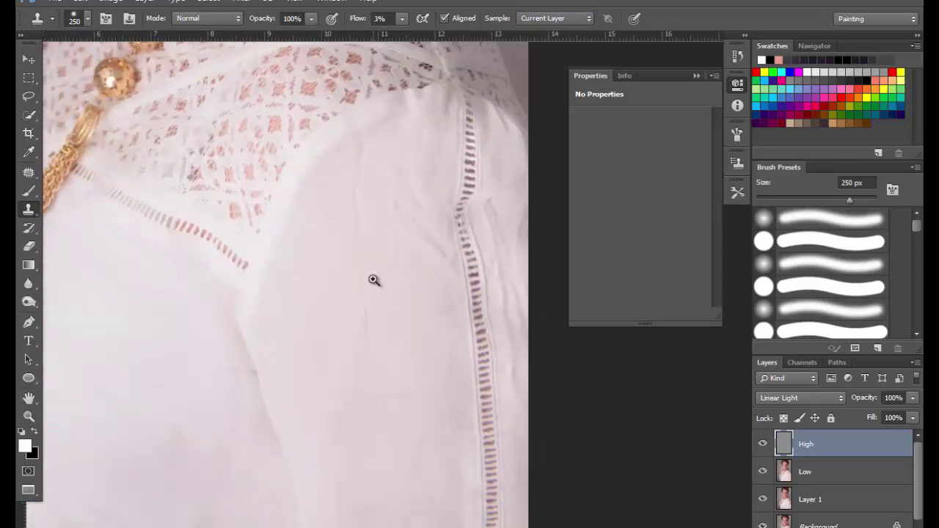
ctrl+click(374, 281)
alt+click(373, 281)
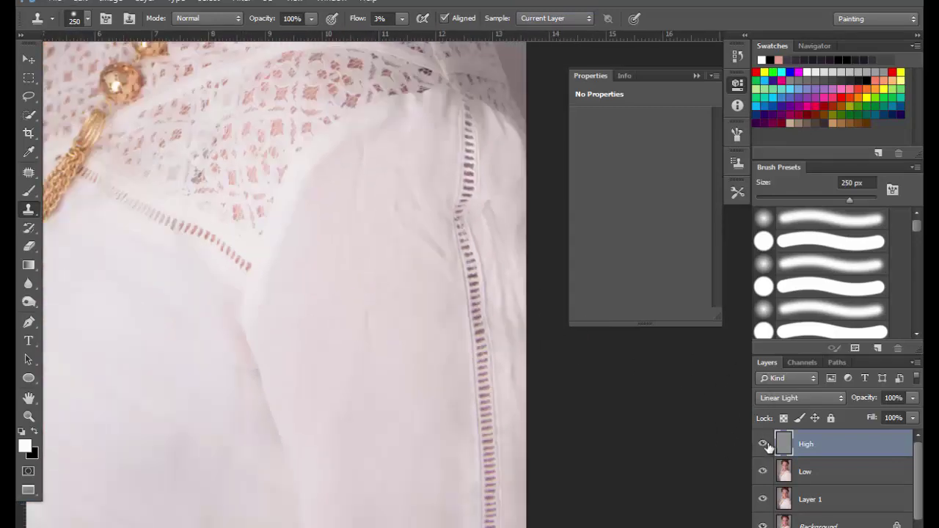
click(763, 444)
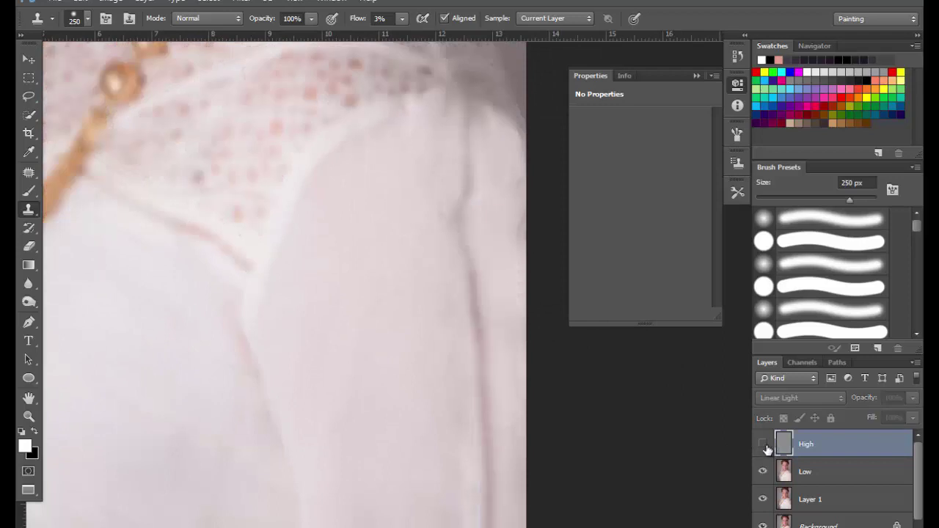
click(762, 445)
Step: Clone over the fine creases on the upper sleeve of the High layer with a 175 px brush at 3% flow
drag(413, 279, 426, 282)
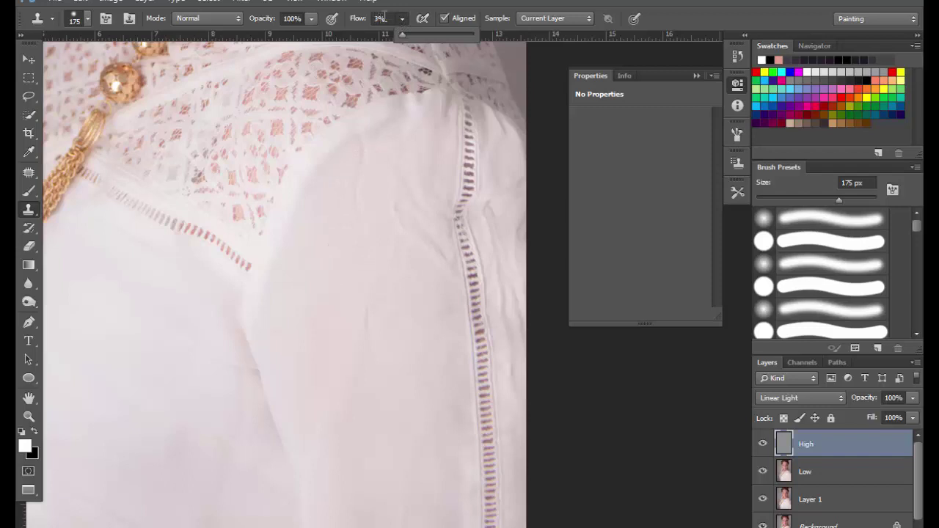
mouse_move(404, 34)
mouse_down()
mouse_move(438, 34)
mouse_move(401, 35)
mouse_up()
click(380, 18)
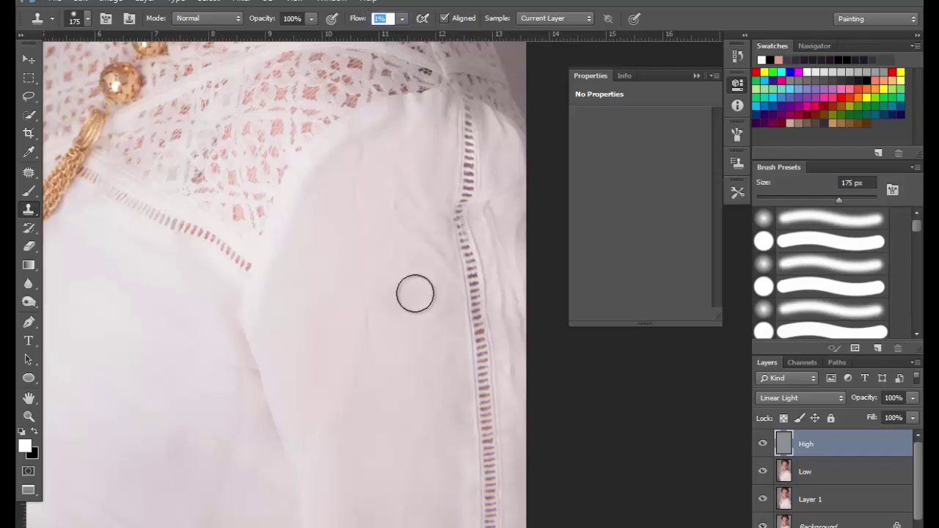
text(3)
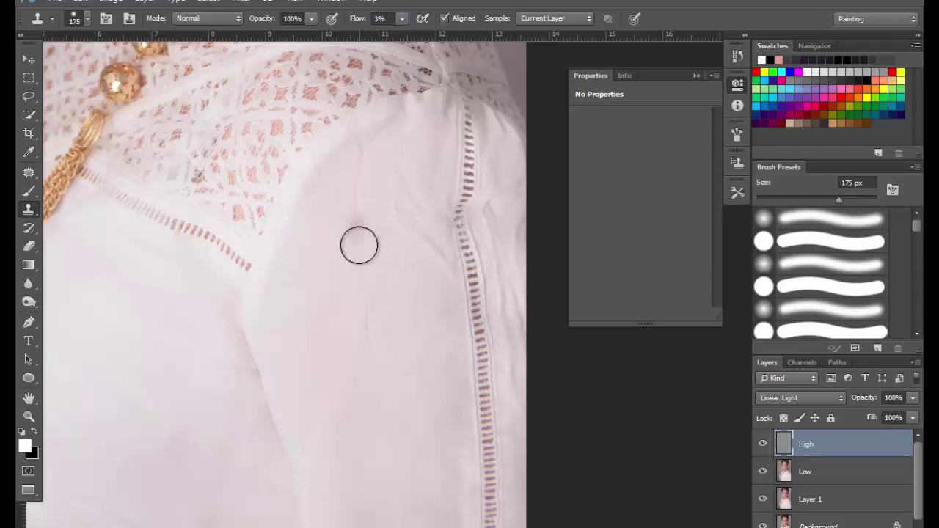
mouse_move(359, 245)
mouse_down()
mouse_move(342, 186)
mouse_move(366, 230)
mouse_move(346, 214)
mouse_up()
alt+click(333, 252)
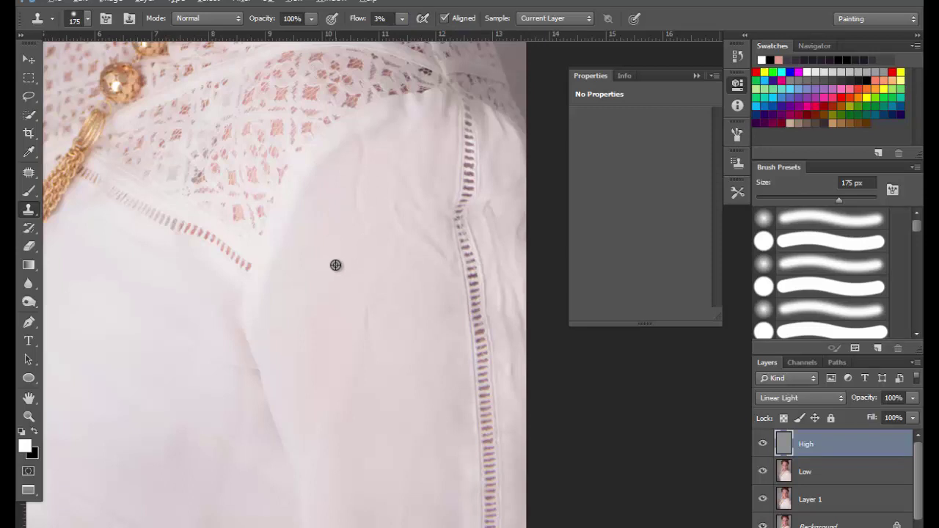
drag(340, 250, 338, 259)
alt+click(330, 261)
drag(350, 213, 351, 212)
Step: Set the Clone Stamp flow to 15% and enlarge the brush to 300 px
text(15)
key(Return)
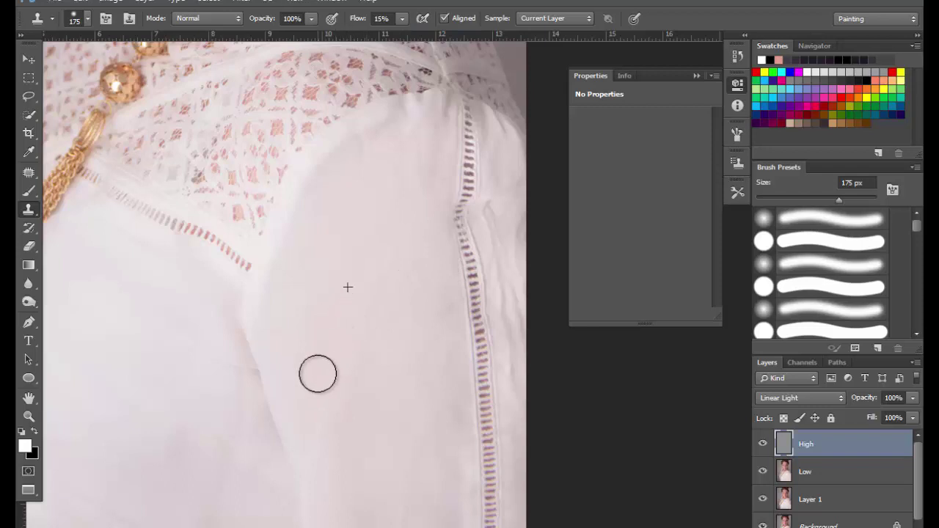
drag(326, 315, 296, 272)
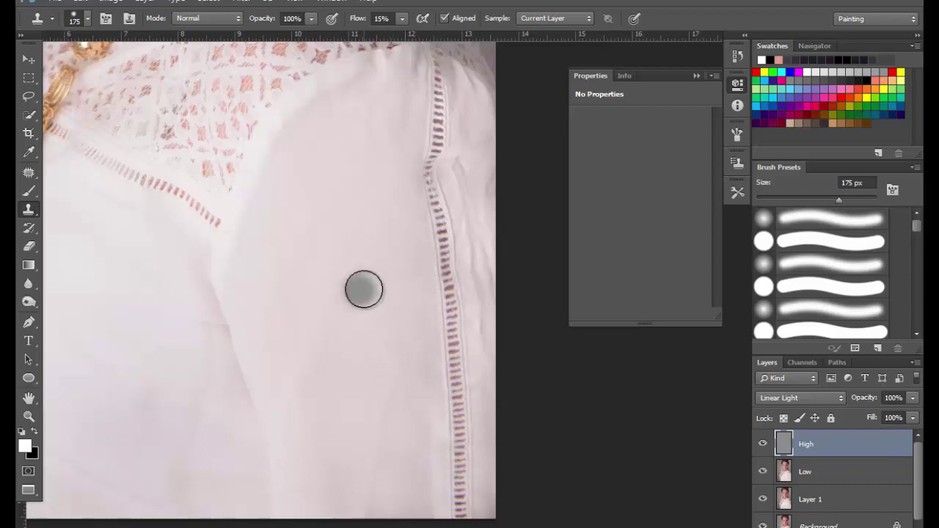
key(bracketright)
key(bracketright)
key(bracketright)
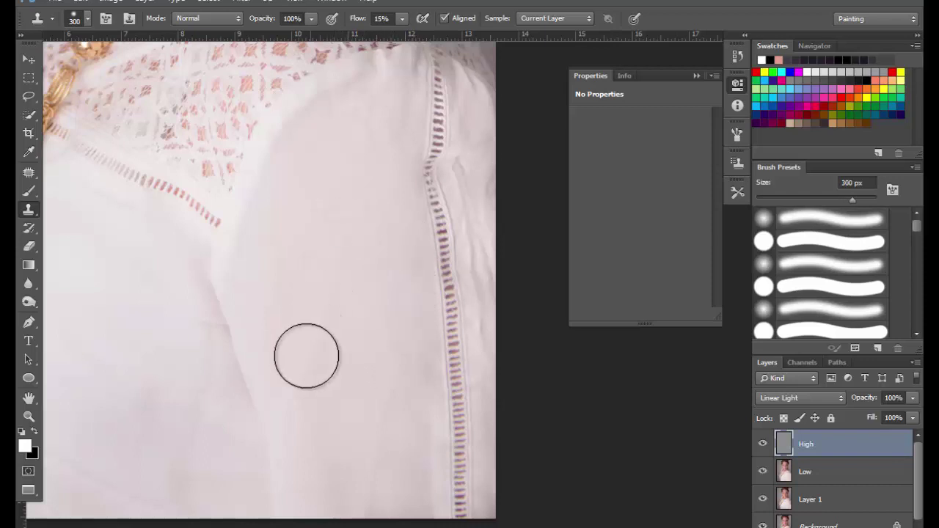
Step: Clone out the creases across the lower and upper sleeve, resampling clean fabric from the middle of the sleeve
mouse_move(387, 448)
mouse_down()
mouse_move(367, 492)
mouse_move(352, 450)
mouse_up()
alt+click(344, 318)
mouse_move(379, 328)
mouse_down()
mouse_move(388, 264)
mouse_move(379, 253)
mouse_up()
drag(373, 238, 350, 316)
alt+click(329, 216)
mouse_move(337, 182)
mouse_down()
mouse_move(323, 185)
mouse_move(350, 181)
mouse_move(352, 163)
mouse_move(380, 168)
mouse_move(366, 184)
mouse_up()
alt+click(330, 218)
alt+click(337, 224)
alt+click(337, 248)
alt+click(341, 247)
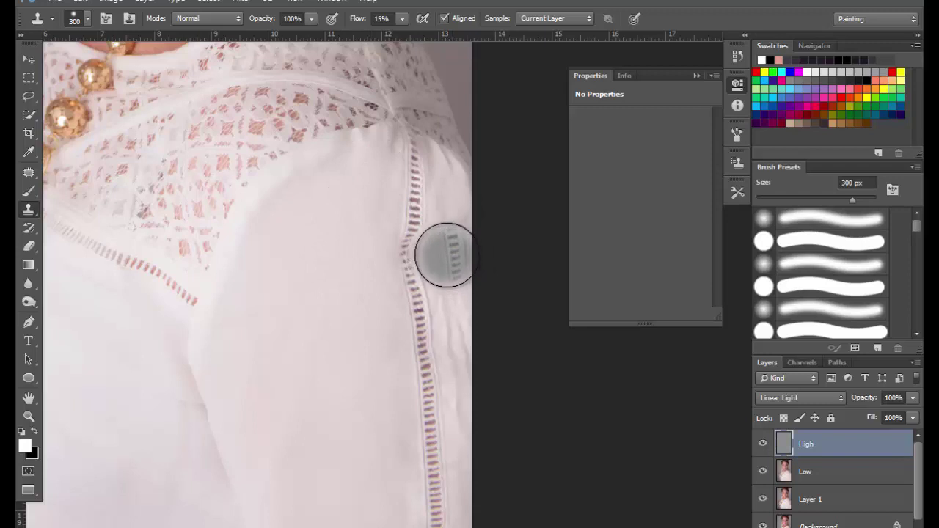
Step: Reduce the brush to 175 px and clone over the sleeve fabric on the inner side of the stitched seam
key(bracketleft)
key(bracketleft)
key(bracketleft)
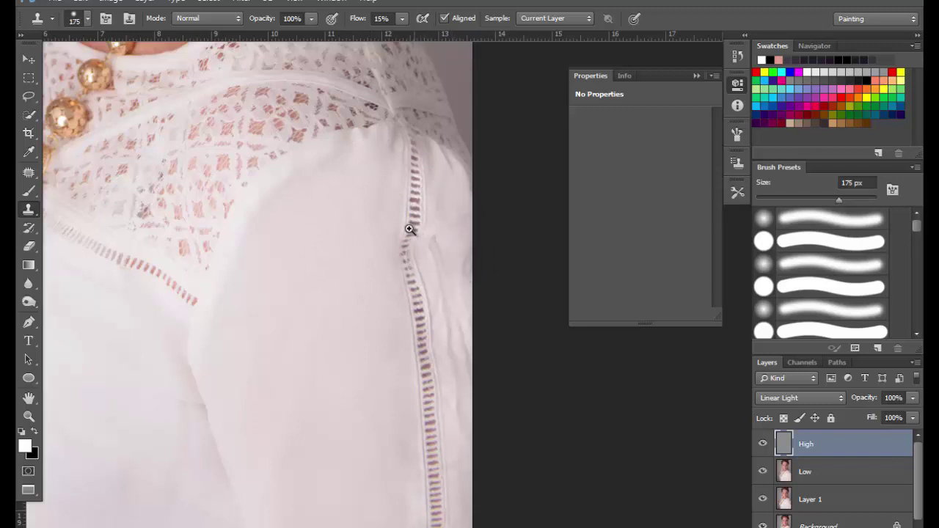
ctrl+click(409, 229)
drag(378, 283, 294, 269)
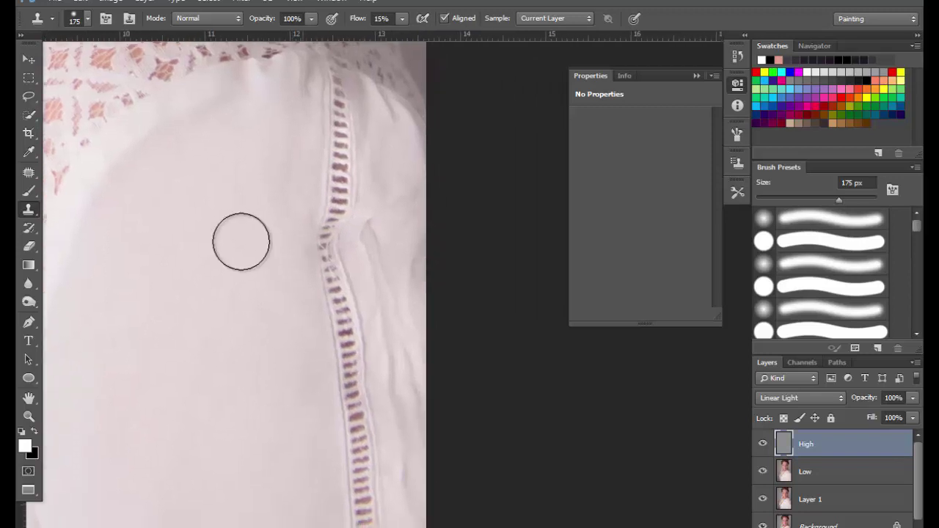
click(286, 209)
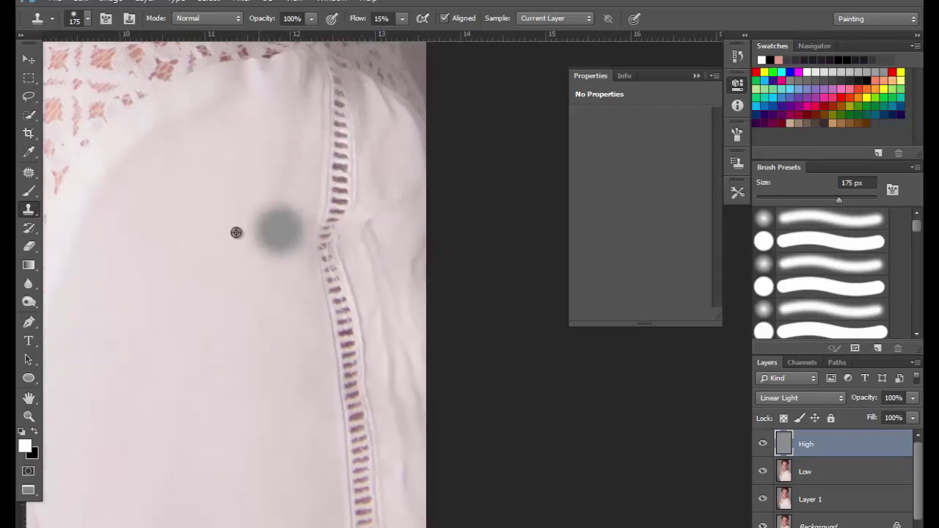
Step: Clone out the wrinkles on the narrow outer strip of sleeve beyond the stitched seam, sampling smooth fabric from the inner sleeve
alt+click(240, 200)
mouse_move(392, 209)
mouse_down()
mouse_move(379, 223)
mouse_move(384, 239)
mouse_move(393, 203)
mouse_move(387, 257)
mouse_move(420, 233)
mouse_move(407, 291)
mouse_move(396, 287)
mouse_up()
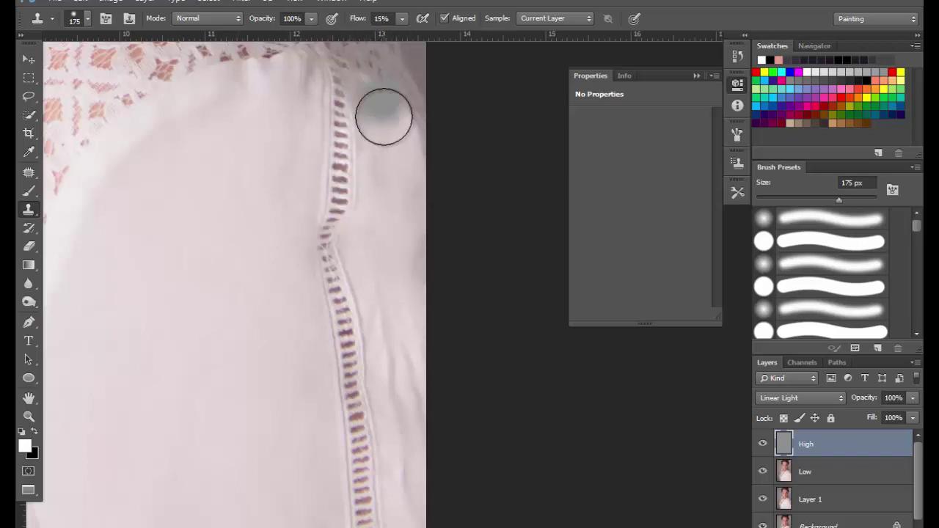
alt+click(372, 59)
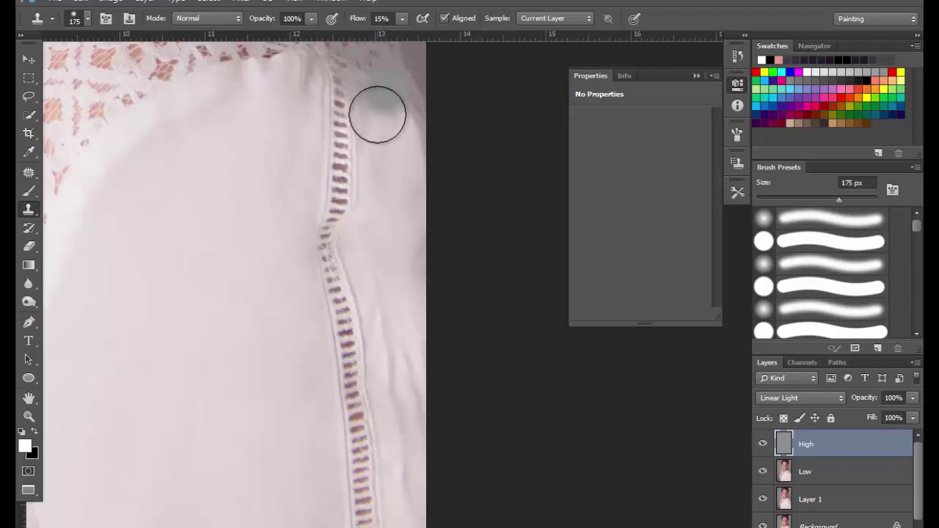
mouse_move(352, 215)
mouse_down()
mouse_move(400, 316)
mouse_move(398, 287)
mouse_move(386, 309)
mouse_up()
drag(410, 259, 411, 264)
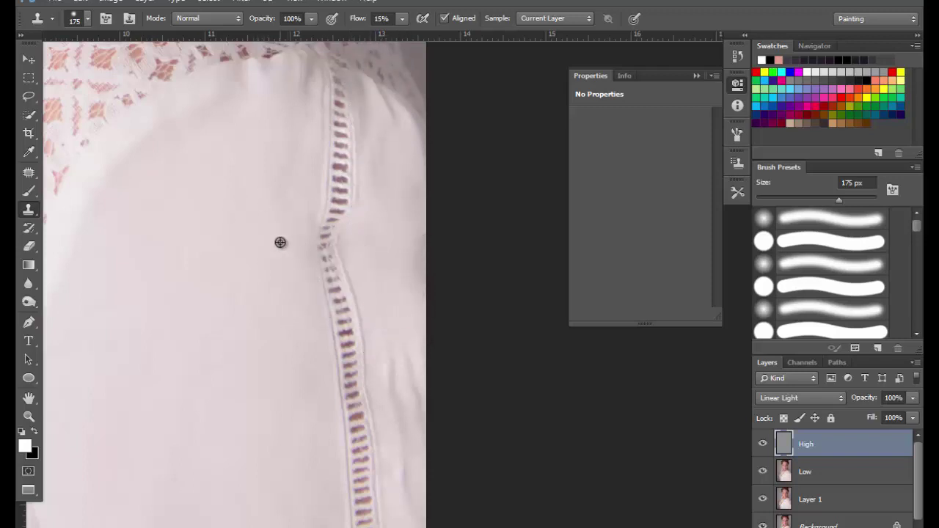
alt+click(281, 243)
alt+click(279, 284)
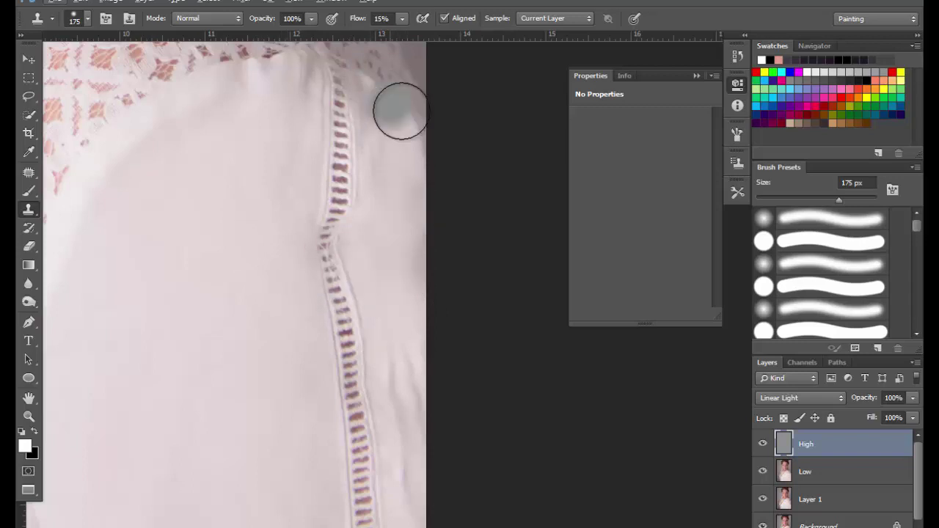
click(405, 350)
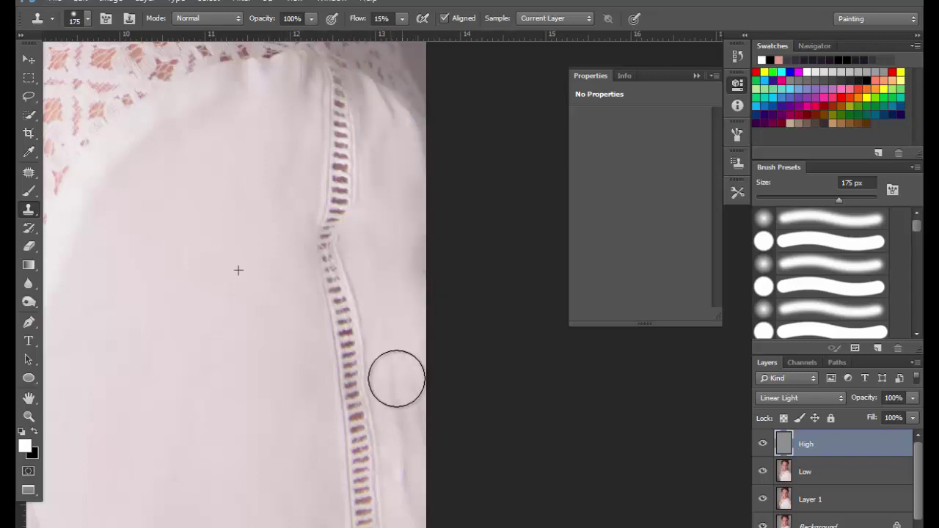
Step: Clone out the remaining fine creases along both sides of the stitched seam on the lower sleeve
mouse_move(318, 322)
mouse_down()
mouse_move(324, 262)
mouse_move(350, 200)
mouse_up()
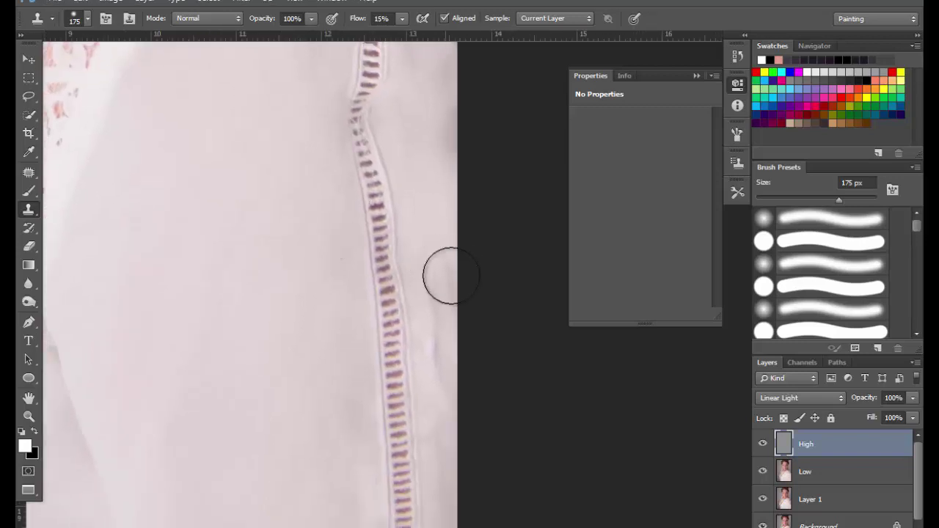
mouse_move(339, 315)
mouse_down()
mouse_move(336, 262)
mouse_move(353, 222)
mouse_up()
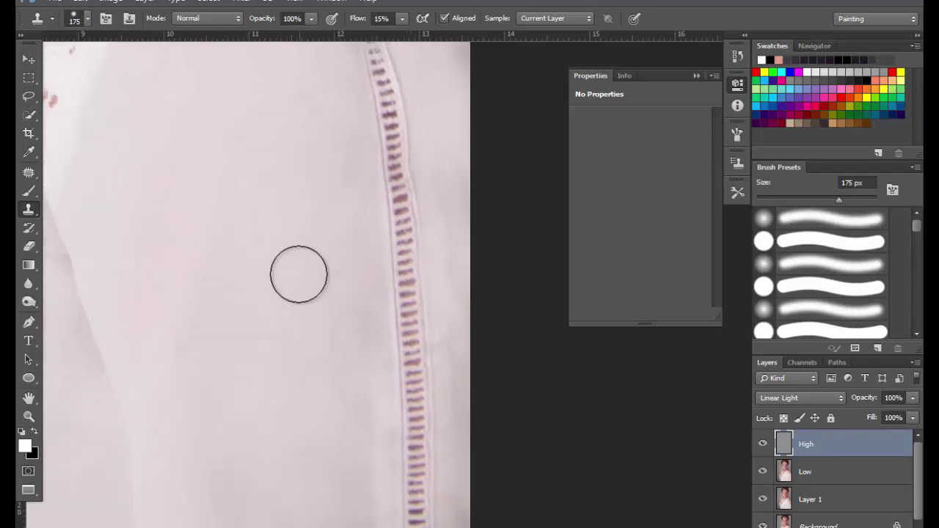
alt+click(275, 234)
drag(351, 316, 357, 324)
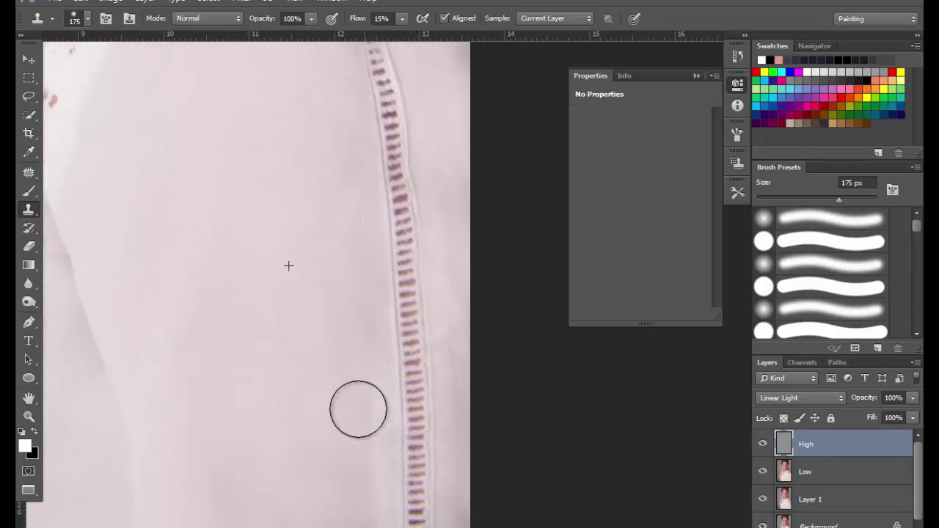
click(303, 300)
Step: Clone out the fine creases on the lower blouse front next to the gold chain
mouse_move(246, 298)
mouse_down()
mouse_move(335, 283)
mouse_move(384, 338)
mouse_move(462, 319)
mouse_move(459, 245)
mouse_up()
alt+click(233, 287)
alt+click(254, 272)
mouse_move(254, 383)
mouse_down()
mouse_move(209, 311)
mouse_move(209, 332)
mouse_move(199, 315)
mouse_move(214, 344)
mouse_move(176, 324)
mouse_move(191, 373)
mouse_move(182, 348)
mouse_move(206, 329)
mouse_up()
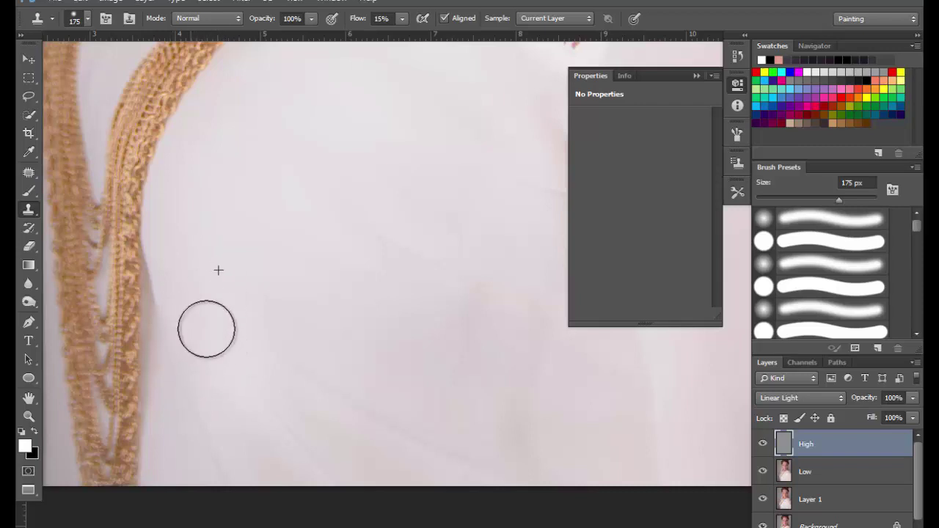
mouse_move(205, 396)
mouse_down()
mouse_move(206, 438)
mouse_move(217, 418)
mouse_up()
alt+click(224, 265)
Step: Clone clean texture over the creases along the bottom edge of the blouse front
mouse_move(316, 398)
mouse_down()
mouse_move(391, 418)
mouse_move(345, 396)
mouse_up()
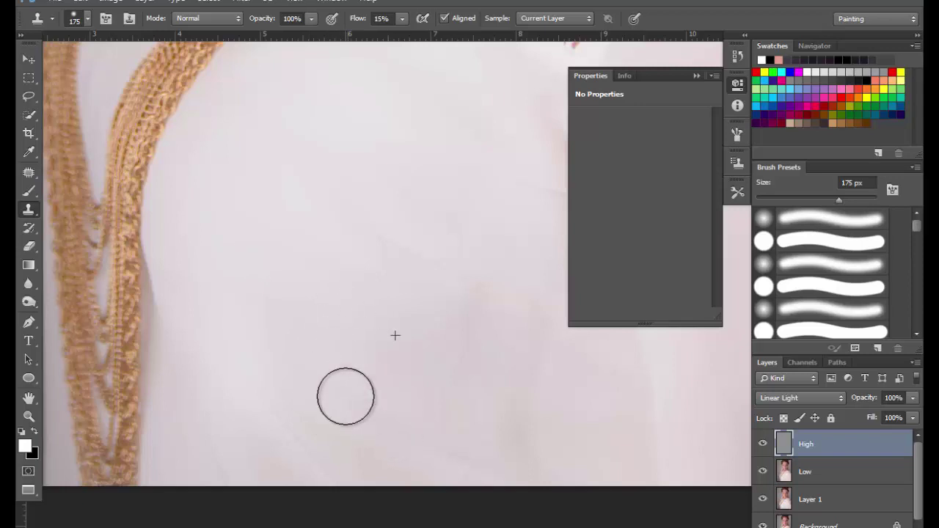
mouse_move(274, 402)
mouse_down()
mouse_move(317, 459)
mouse_move(292, 422)
mouse_move(308, 456)
mouse_up()
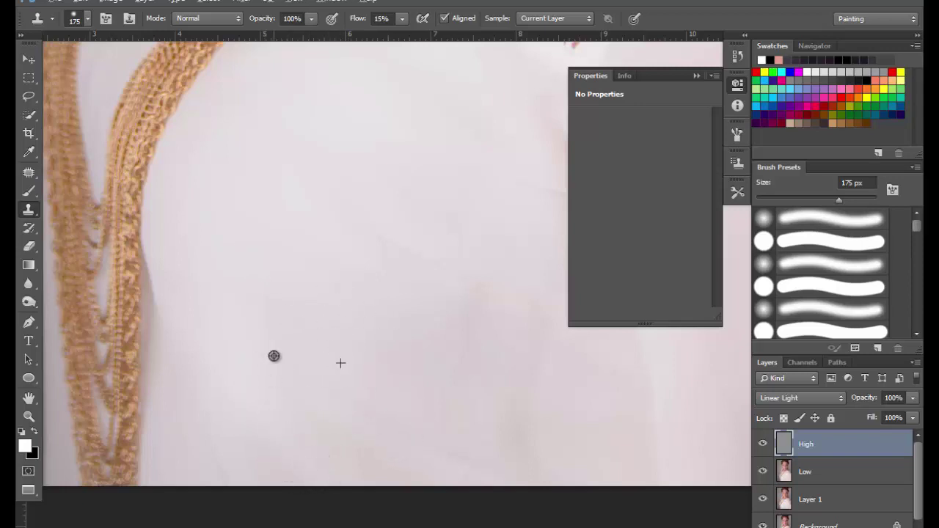
alt+click(274, 356)
drag(232, 460, 232, 469)
alt+click(312, 351)
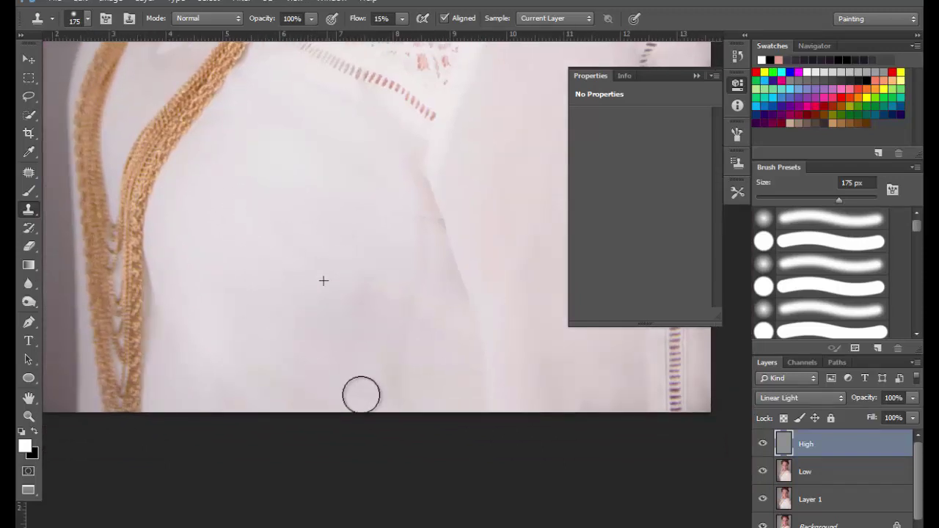
drag(335, 348, 320, 405)
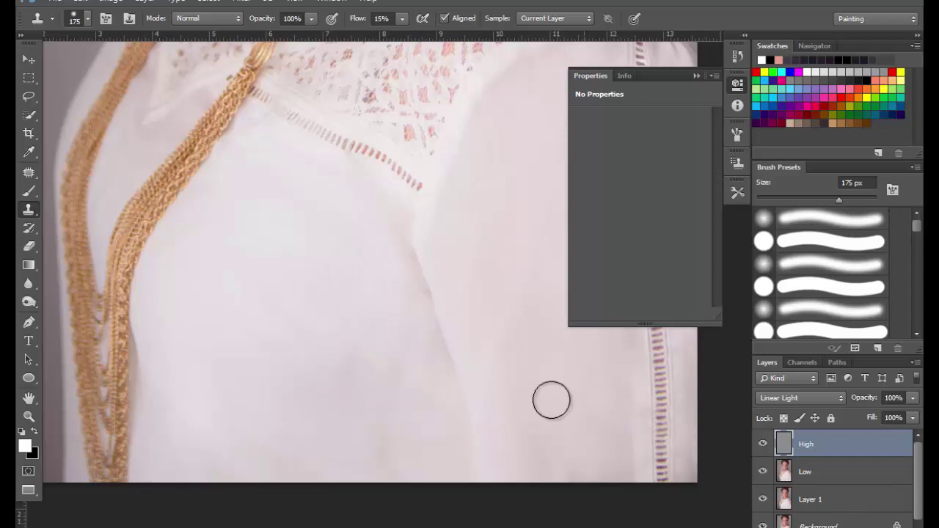
Step: Clone out the faint creases in the middle of the blouse front, between the gold chain and the sleeve
alt+click(302, 332)
mouse_move(306, 335)
mouse_down()
mouse_move(242, 345)
mouse_move(298, 258)
mouse_up()
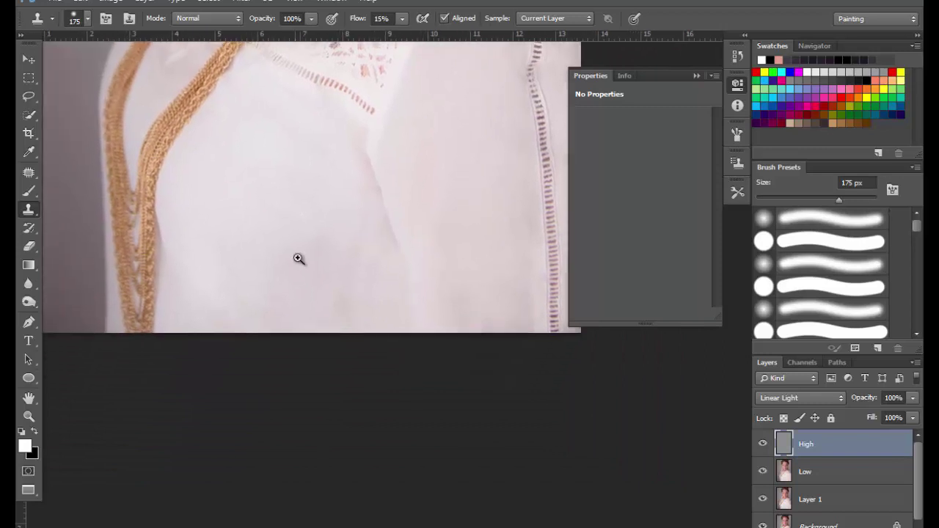
click(299, 258)
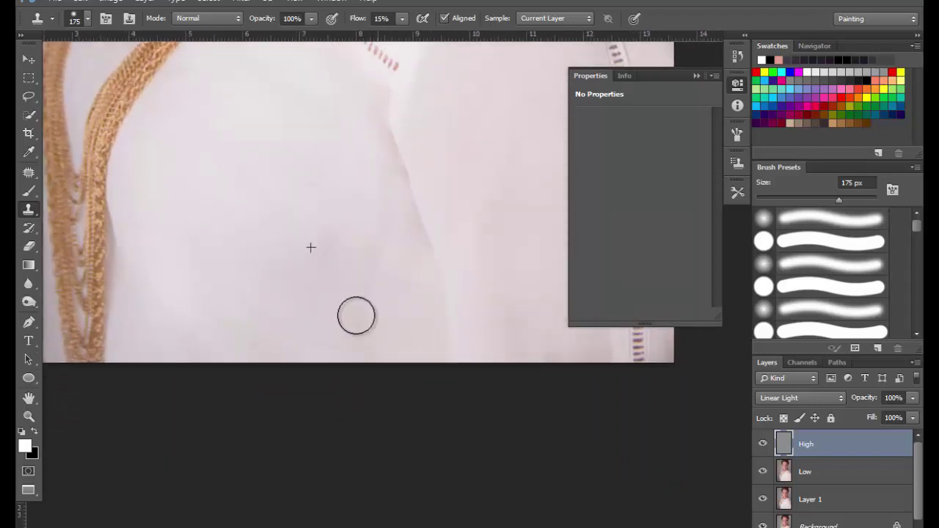
drag(340, 312, 364, 386)
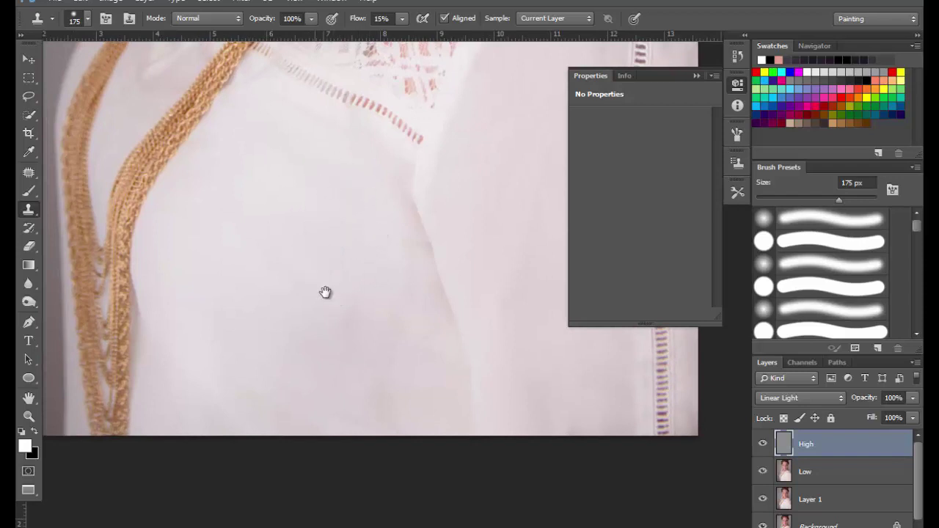
Step: Clone out the creases just below the lace's stitched seam, reducing the brush to 90 px for the corner beside the gold chain
drag(325, 292, 343, 343)
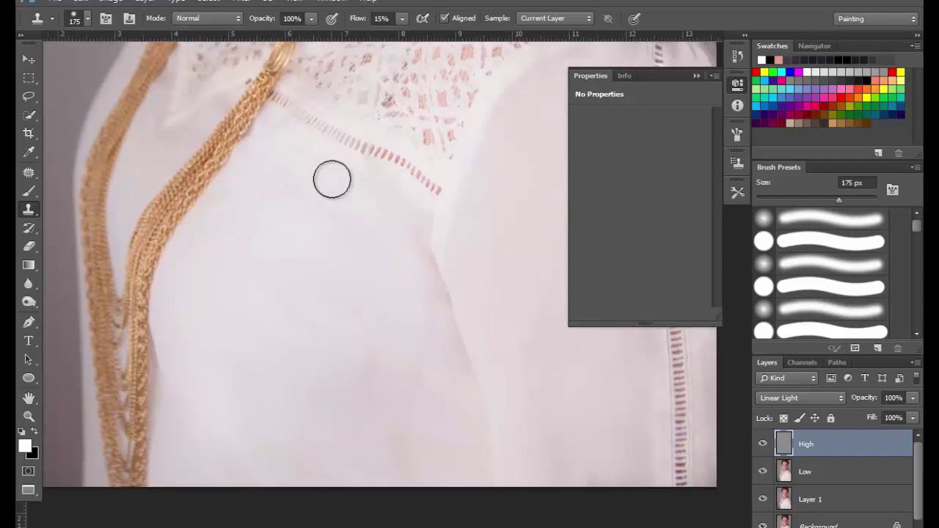
drag(345, 190, 342, 180)
key(space)
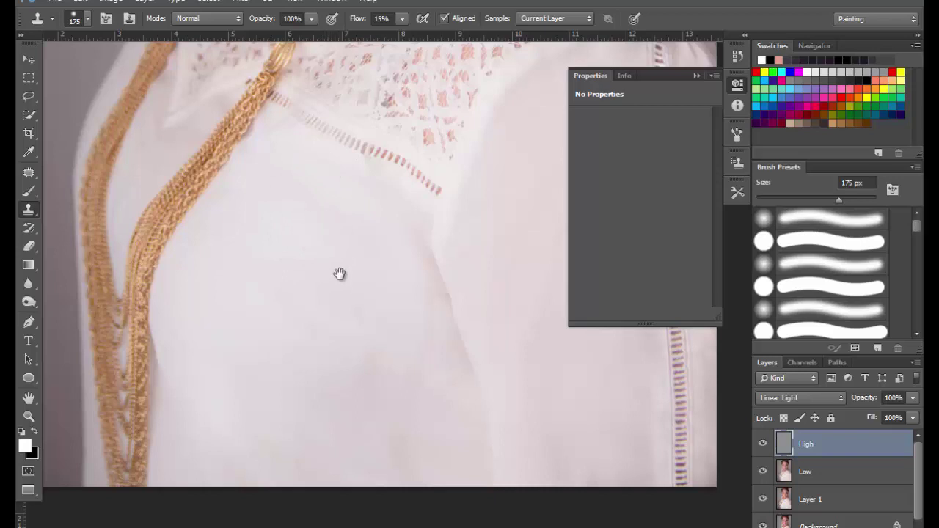
click(276, 135)
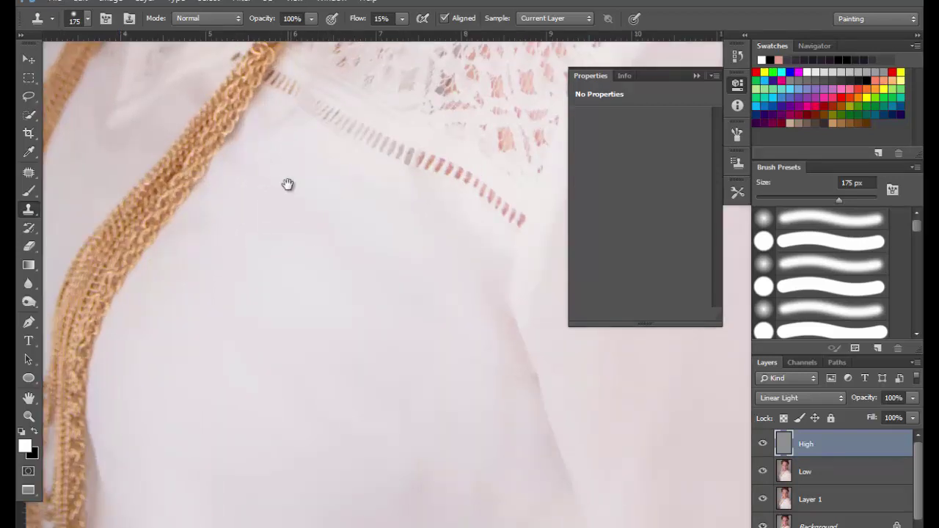
drag(287, 185, 331, 301)
ctrl+click(303, 225)
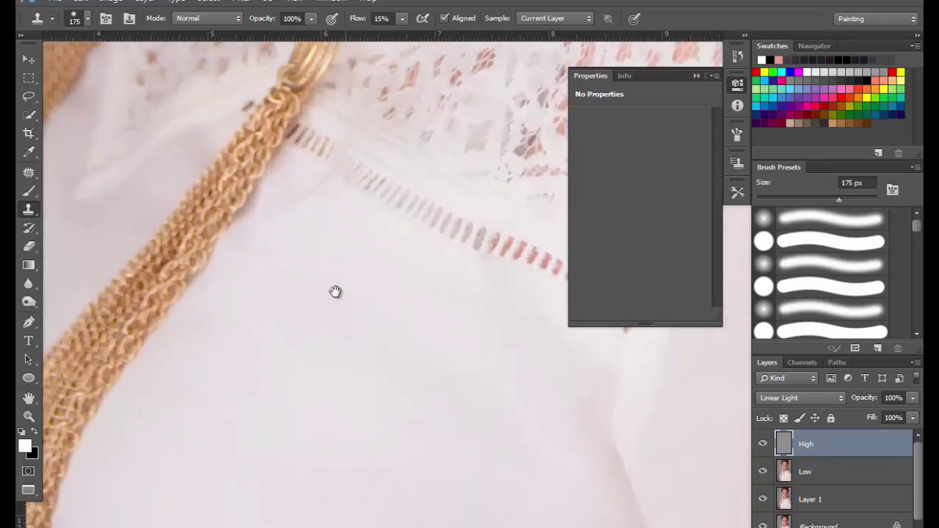
key(bracketleft)
key(bracketleft)
key(bracketleft)
key(bracketleft)
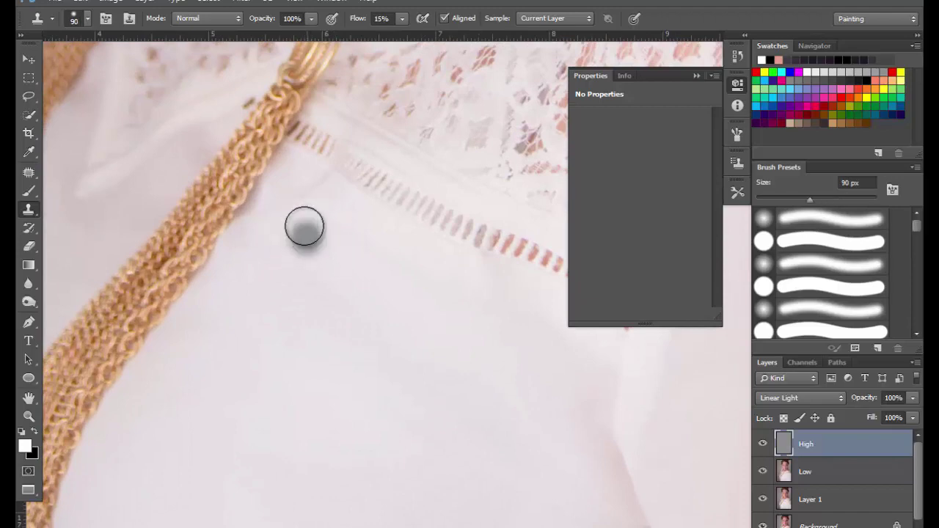
alt+click(328, 226)
drag(324, 188, 315, 193)
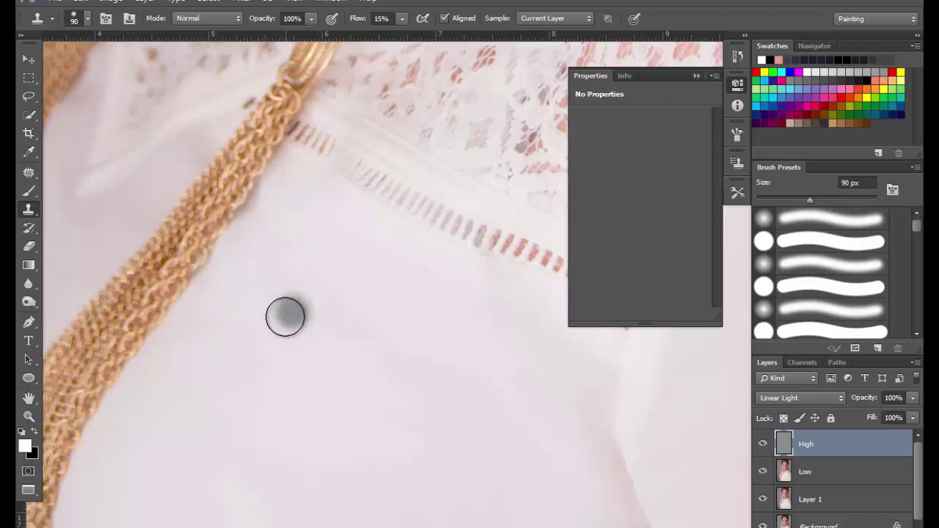
Step: Inspect the cloned blouse front, the fold beside the sleeve and the stitched shoulder seam for remaining creases
alt+click(295, 320)
drag(295, 320, 375, 302)
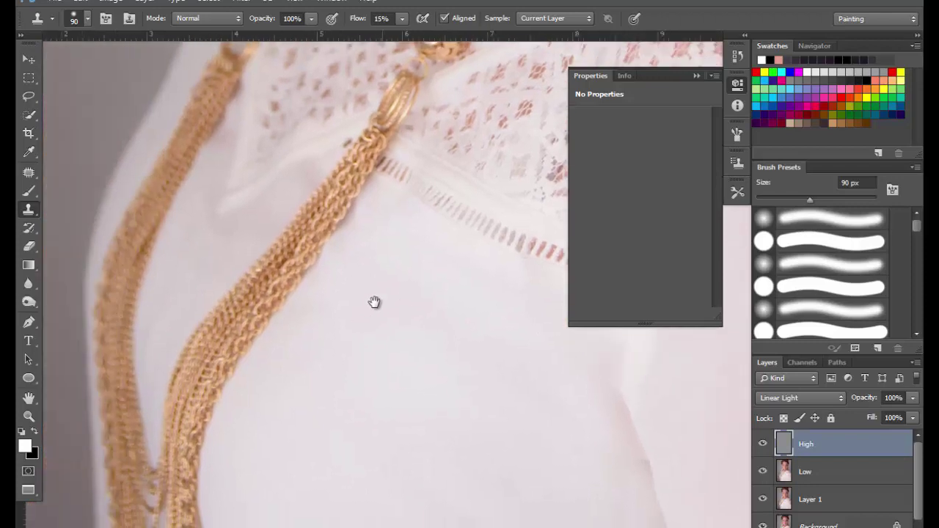
drag(342, 331, 331, 321)
drag(326, 367, 281, 287)
drag(381, 404, 319, 337)
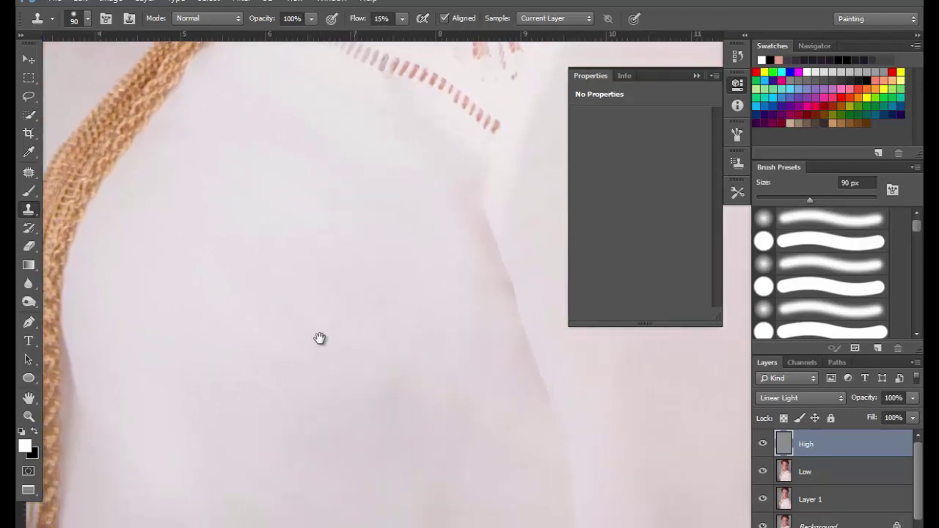
drag(385, 140, 275, 340)
mouse_move(290, 420)
mouse_down()
mouse_move(264, 326)
mouse_move(283, 304)
mouse_up()
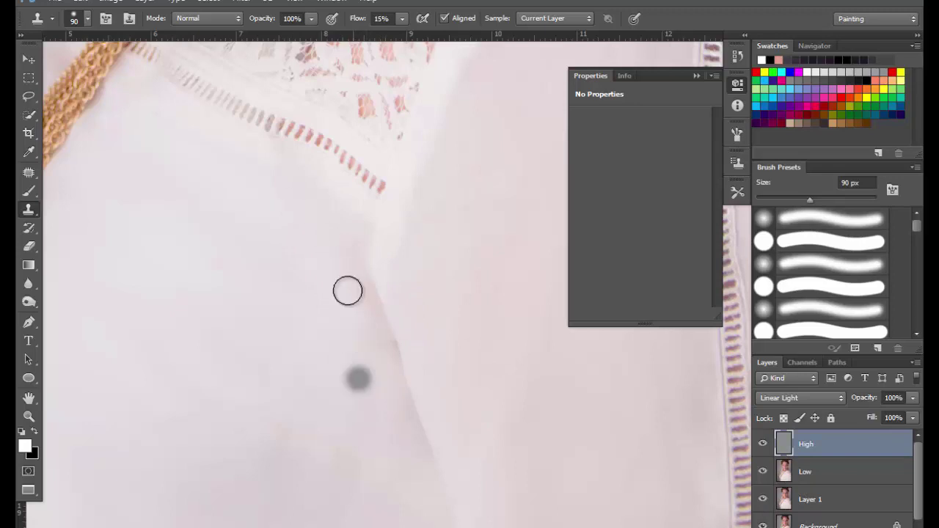
alt+click(338, 269)
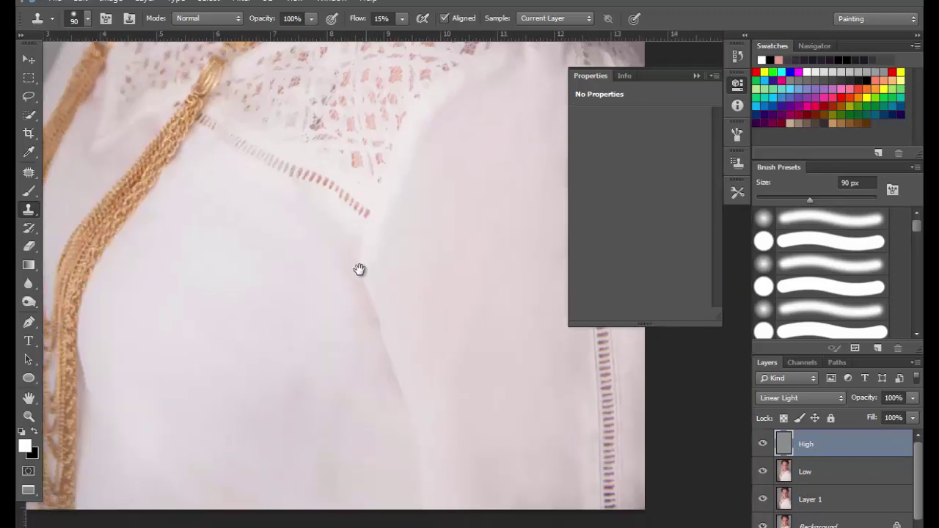
drag(419, 197, 323, 305)
drag(376, 318, 345, 299)
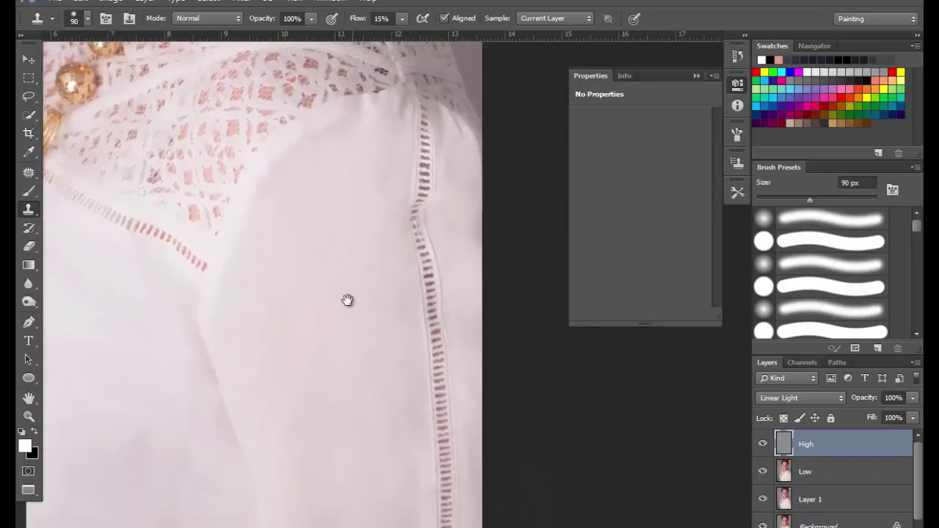
drag(356, 258, 331, 344)
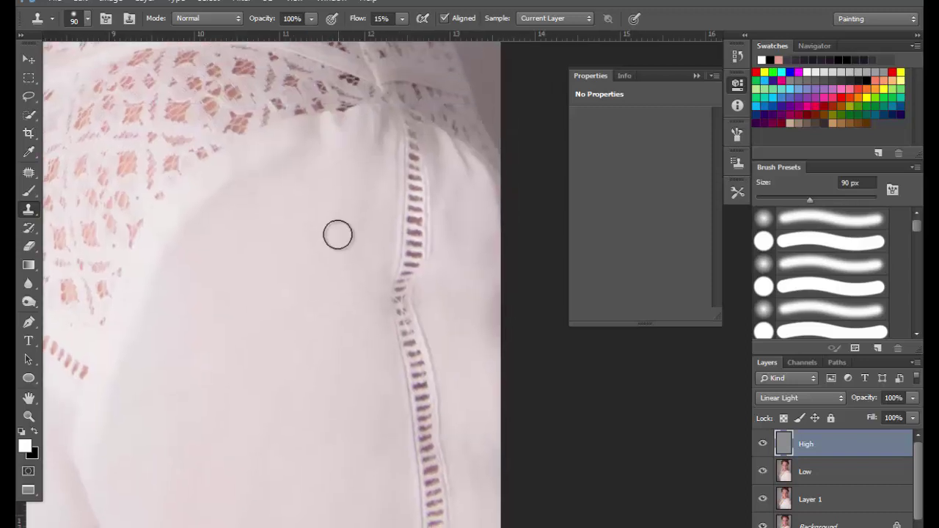
alt+click(327, 239)
mouse_move(448, 192)
mouse_down()
mouse_move(443, 168)
mouse_move(457, 173)
mouse_move(457, 165)
mouse_move(443, 270)
mouse_move(445, 324)
mouse_move(477, 331)
mouse_up()
ctrl+alt+click(381, 300)
ctrl+alt+click(367, 330)
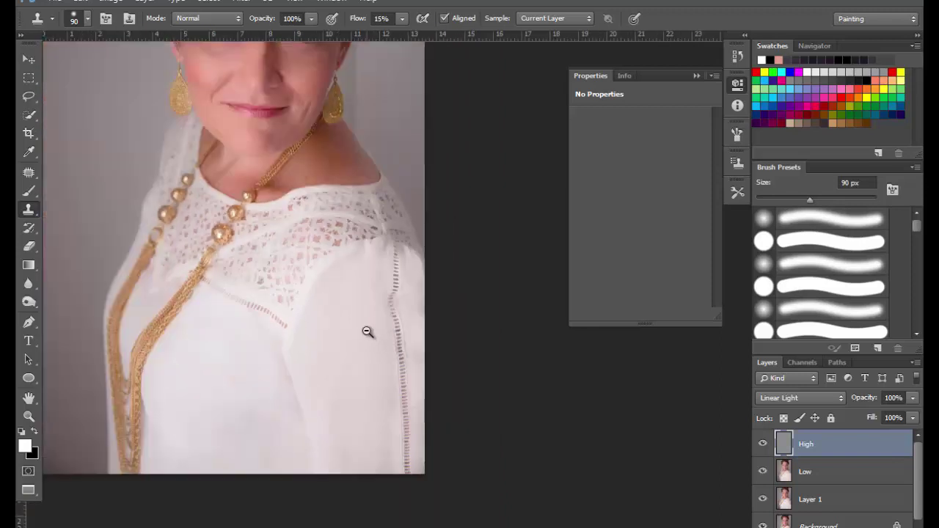
ctrl+alt+click(389, 336)
drag(384, 323, 403, 297)
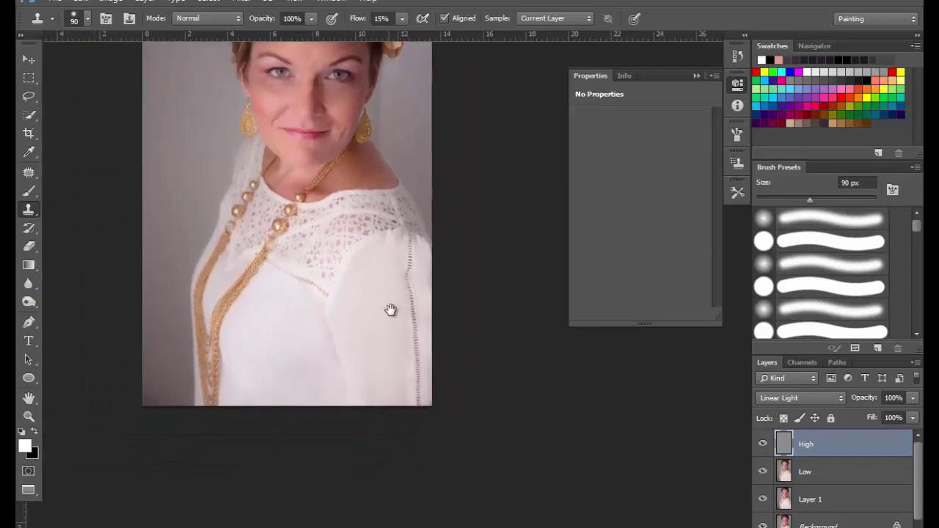
ctrl+click(422, 253)
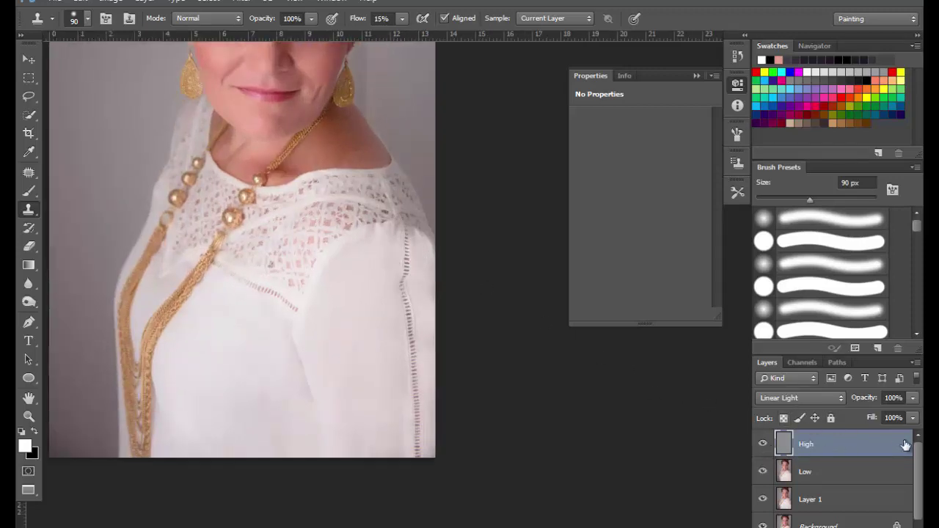
Step: Compare the original Background layer alone with the full retouched layer stack several times, ending with all layers shown
scroll(913, 470, down, 1)
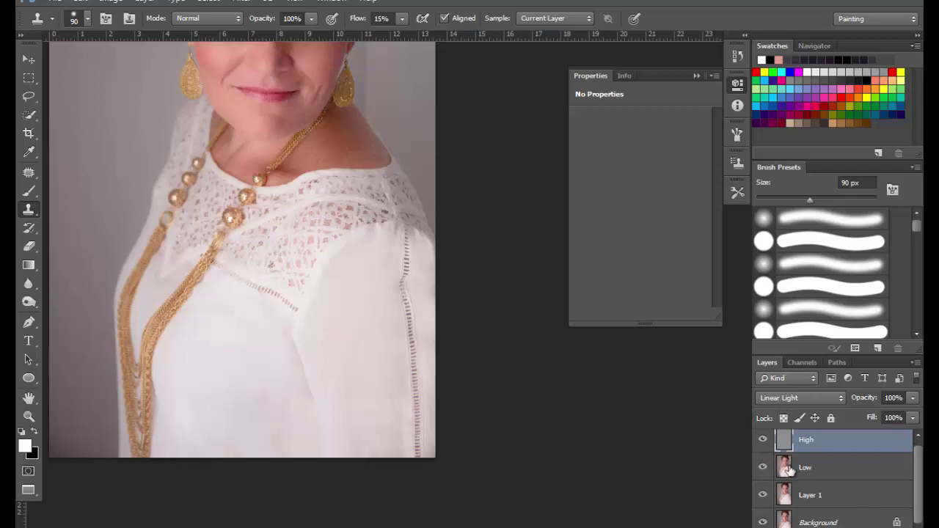
alt+click(764, 521)
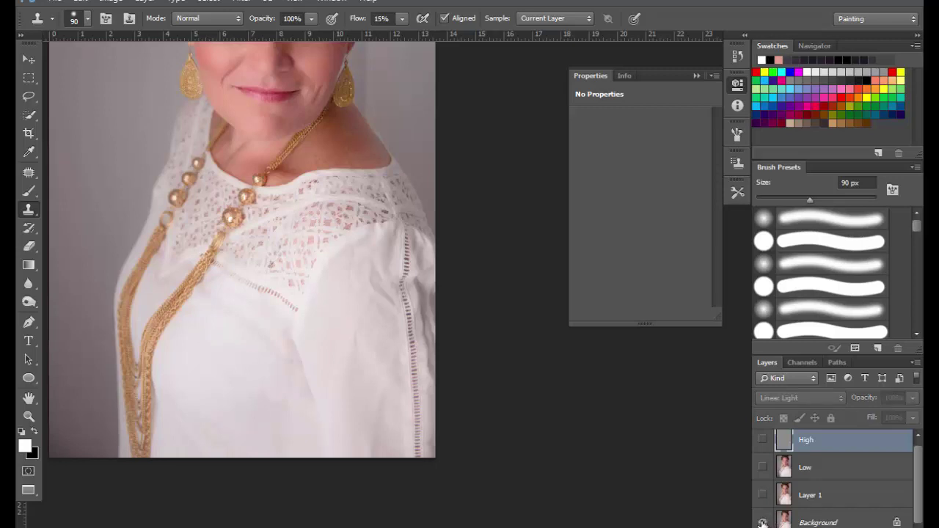
alt+click(763, 521)
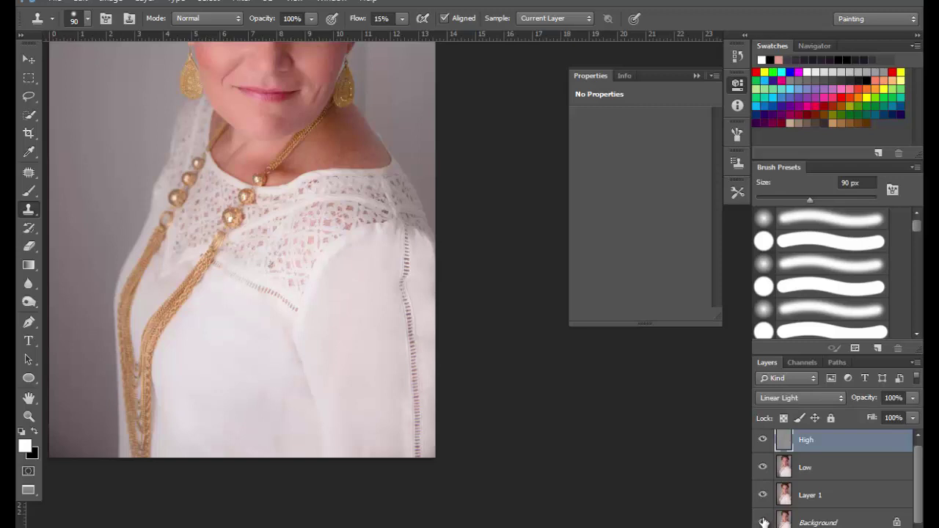
alt+click(764, 521)
alt+click(764, 521)
alt+click(764, 521)
alt+click(764, 520)
alt+click(763, 521)
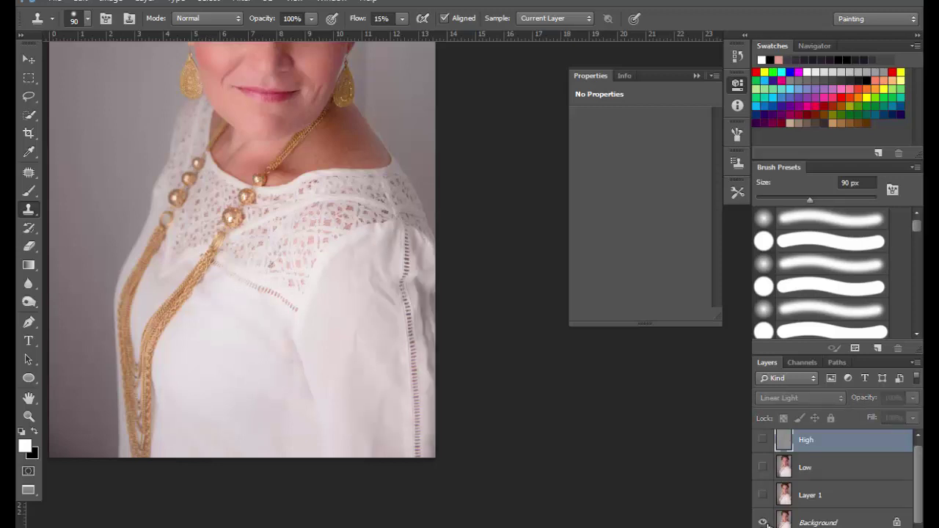
alt+click(764, 521)
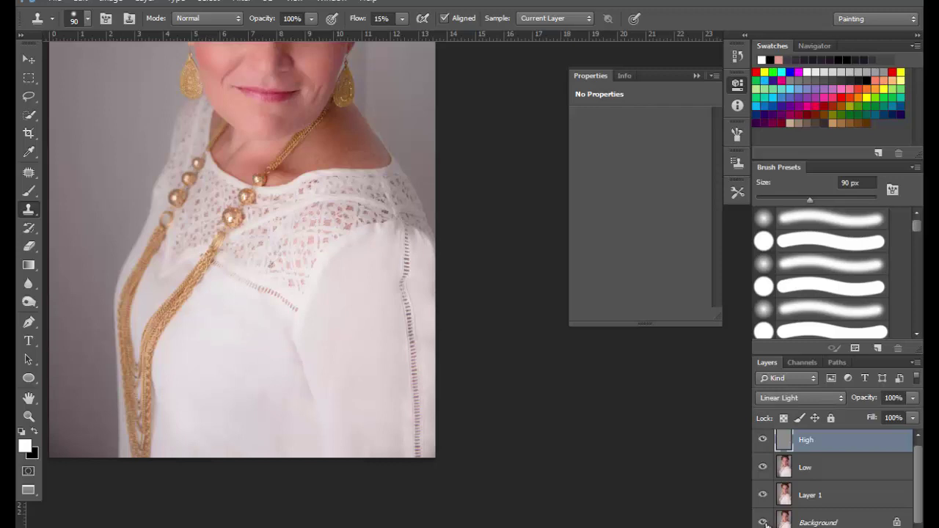
Step: Set up the Clone Stamp on the Low layer for the shoulder, with a 200 px brush and 3% flow
drag(385, 279, 413, 357)
drag(405, 322, 459, 277)
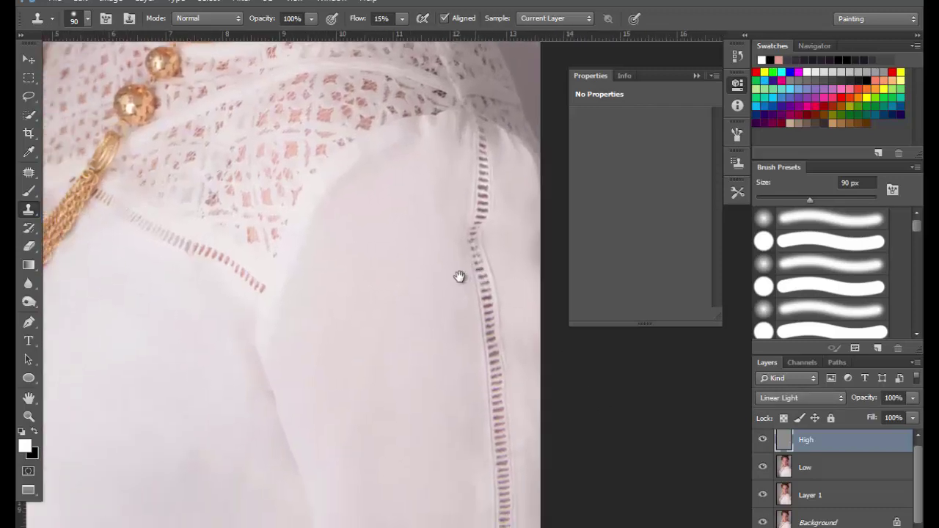
drag(382, 307, 447, 269)
drag(400, 291, 375, 304)
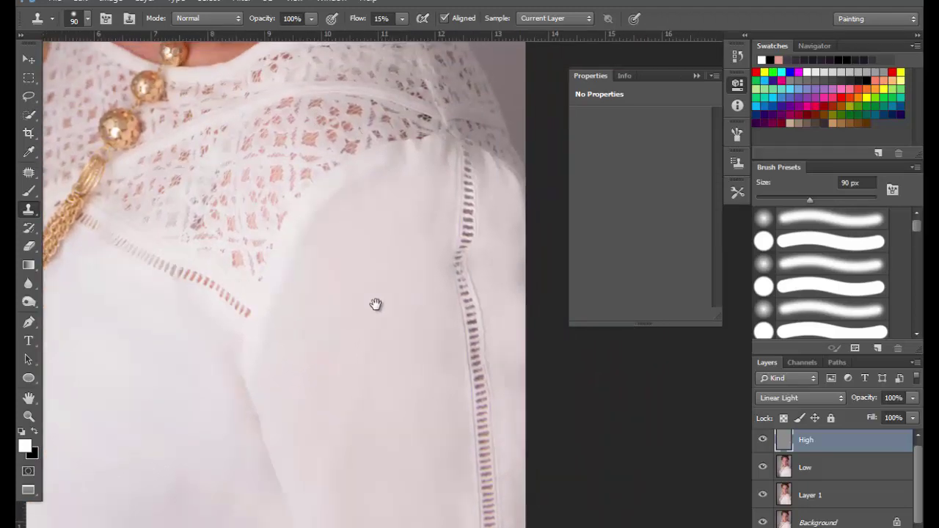
key(ctrl+minus)
key(ctrl+minus)
drag(410, 262, 379, 304)
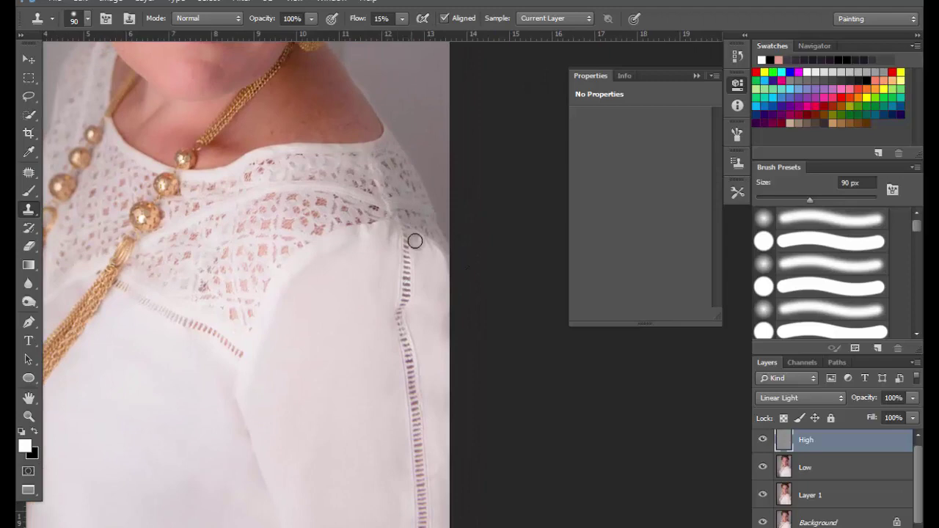
click(784, 462)
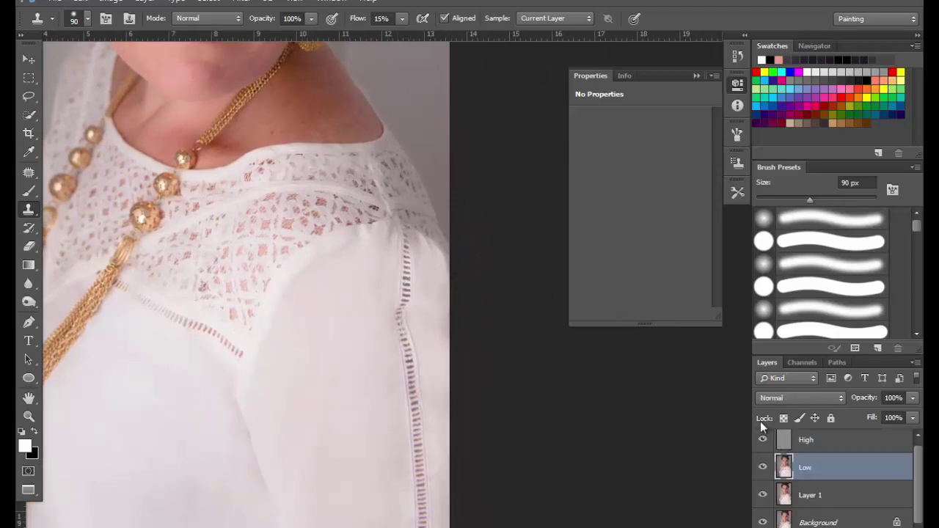
key(bracketright)
key(bracketright)
key(bracketright)
key(bracketright)
key(bracketright)
alt+click(122, 198)
text(3)
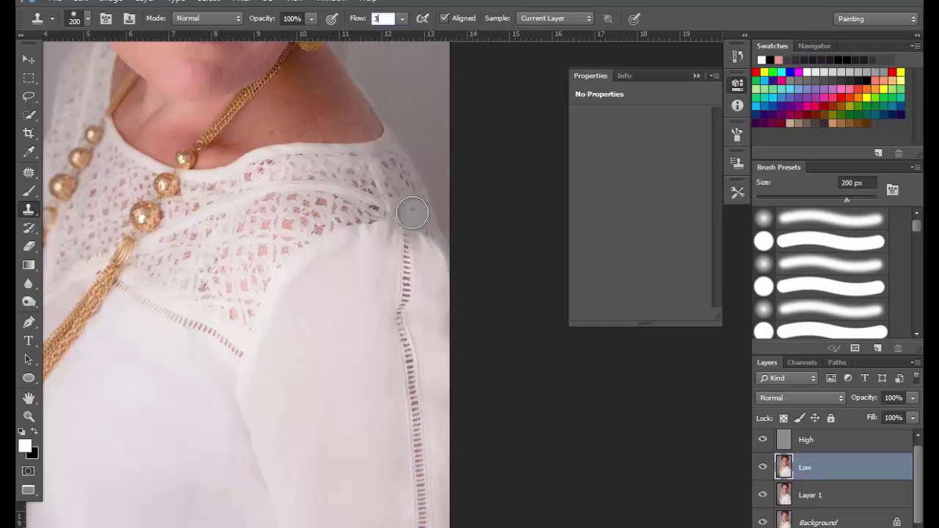
key(Return)
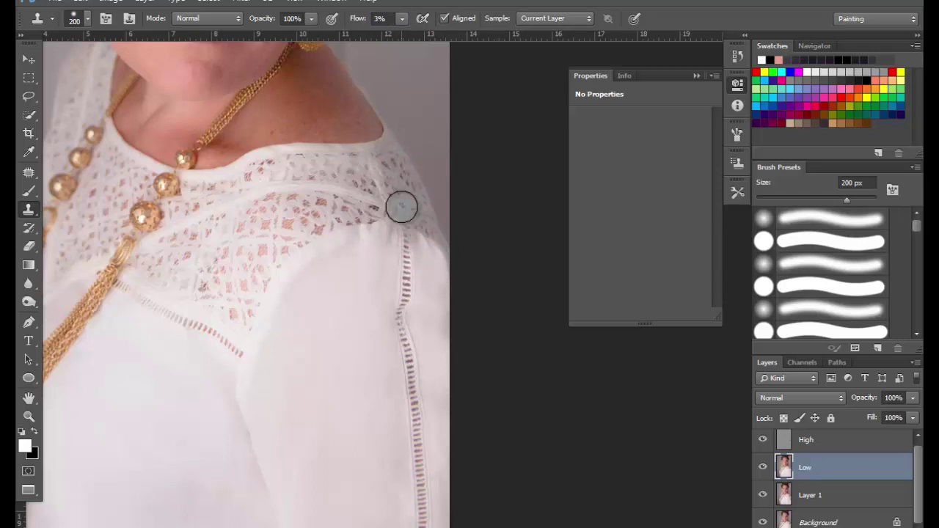
Step: Soften the folds where the lace meets the top of the outer sleeve, enlarging the clone brush to 300 px
mouse_move(416, 213)
mouse_down()
mouse_move(428, 228)
mouse_move(419, 204)
mouse_up()
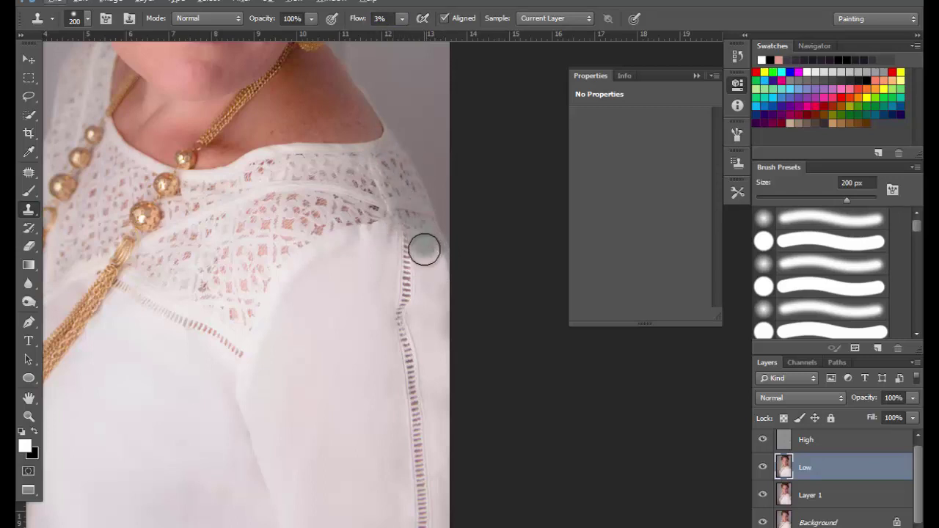
key(bracketright)
key(bracketright)
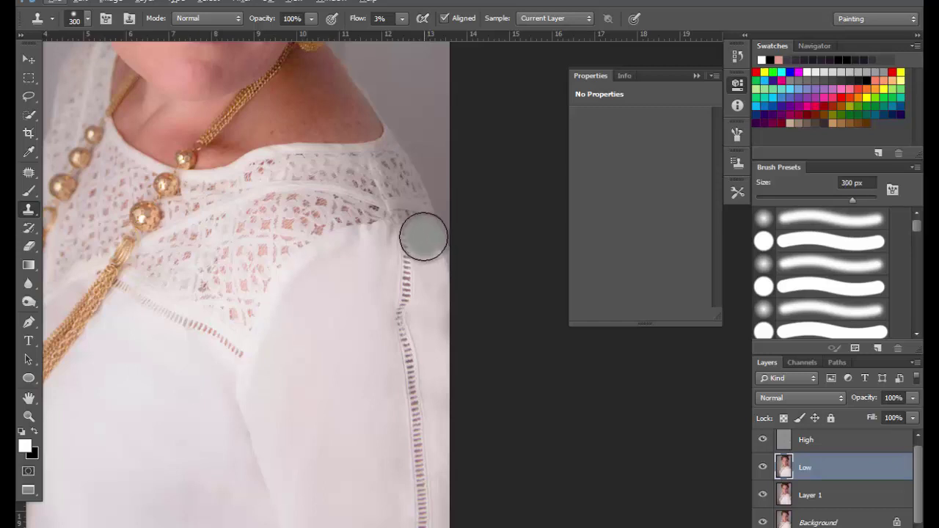
mouse_move(405, 220)
mouse_down()
mouse_move(420, 214)
mouse_move(394, 172)
mouse_move(401, 226)
mouse_move(420, 216)
mouse_up()
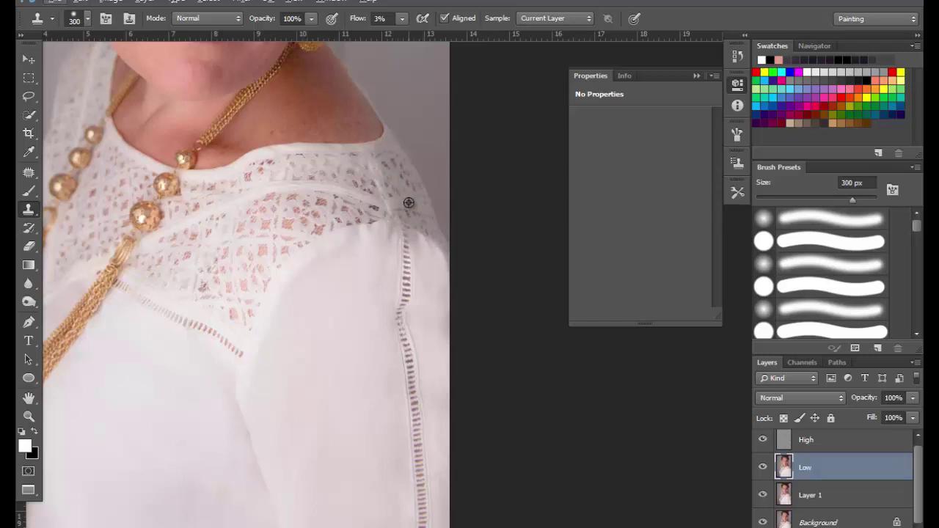
Step: Toggle the High layer off and on, clone lace tone over the outer shoulder edge, and enlarge the brush to 500 px
click(761, 440)
click(762, 442)
alt+click(413, 189)
mouse_move(427, 265)
mouse_down()
mouse_move(440, 321)
mouse_move(429, 250)
mouse_move(441, 326)
mouse_move(434, 249)
mouse_move(447, 266)
mouse_move(433, 214)
mouse_up()
key(bracketright)
key(bracketright)
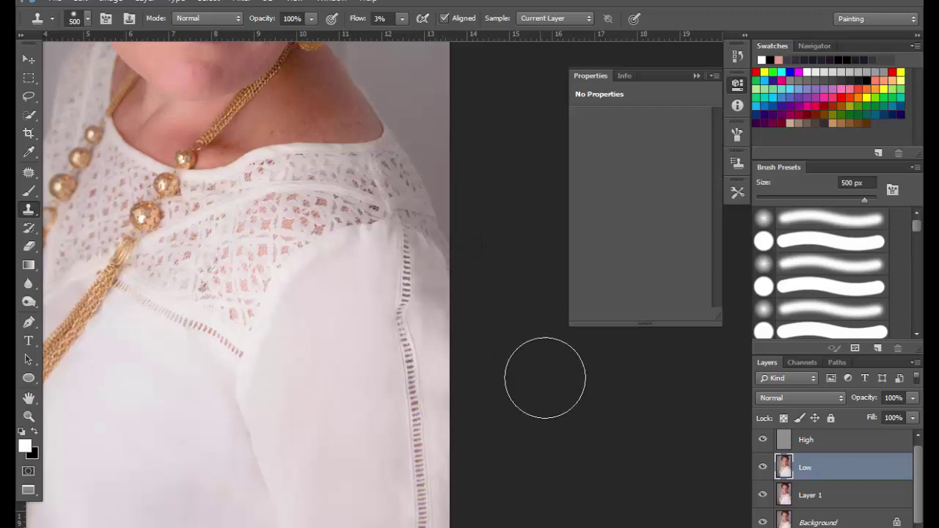
Step: Step back twice in the history to undo the most recent cloning on the Low layer
ctrl+alt+click(514, 360)
ctrl+alt+click(514, 360)
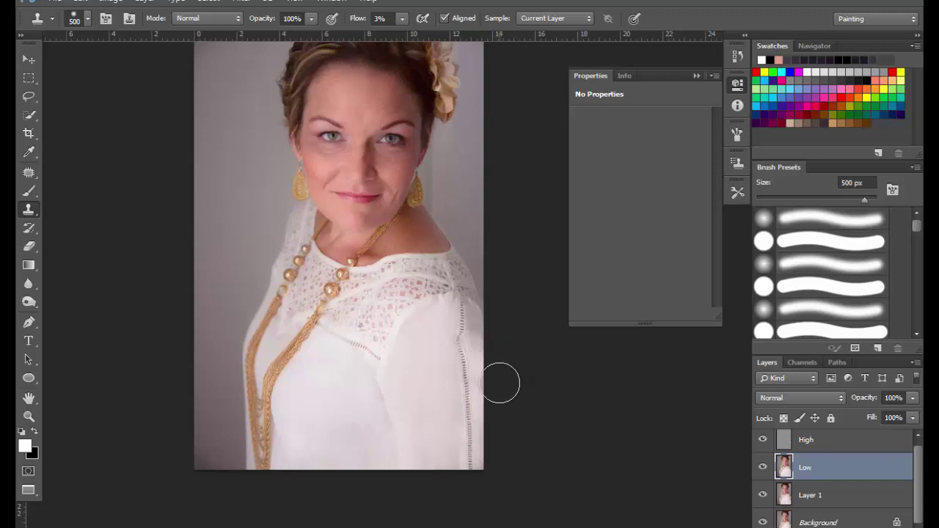
key(ctrl+alt+z)
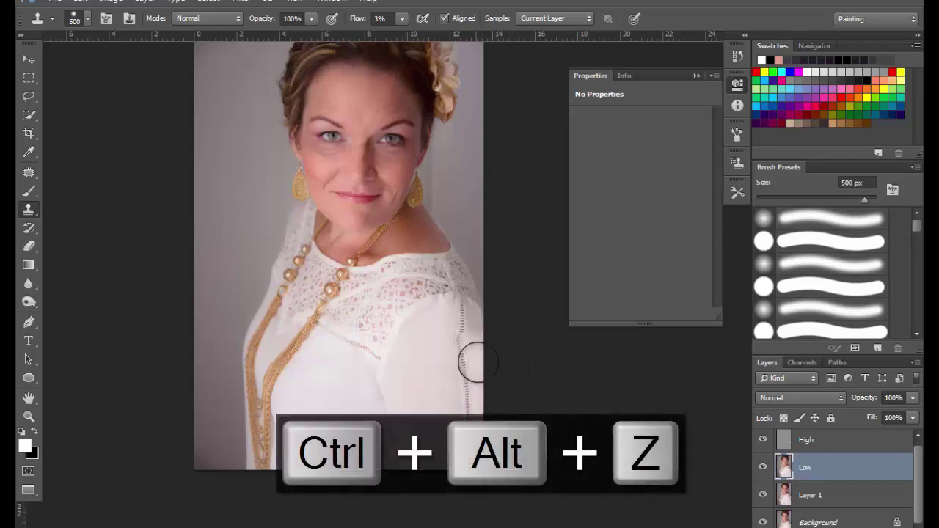
key(ctrl+alt+z)
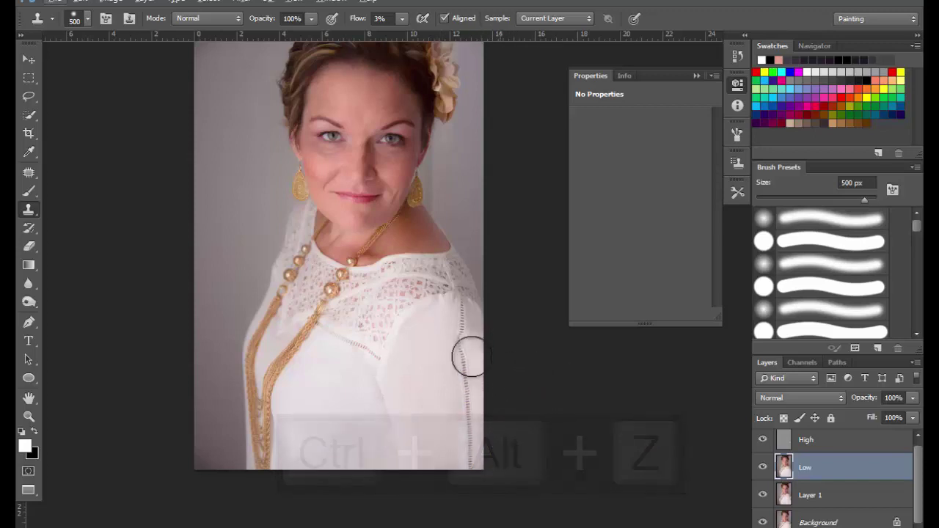
Step: Sample smooth sleeve fabric and clone it lightly over the outer sleeve beside the stitched seam with the 500 px brush
ctrl+click(462, 341)
alt+click(414, 342)
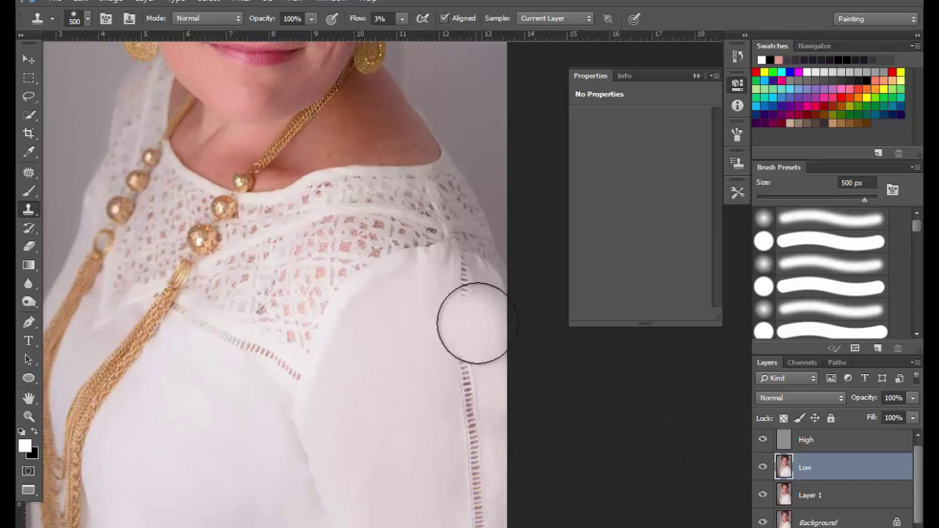
mouse_move(485, 319)
mouse_down()
mouse_move(476, 297)
mouse_move(459, 377)
mouse_move(409, 394)
mouse_move(482, 316)
mouse_up()
alt+click(423, 338)
alt+click(390, 376)
alt+click(396, 375)
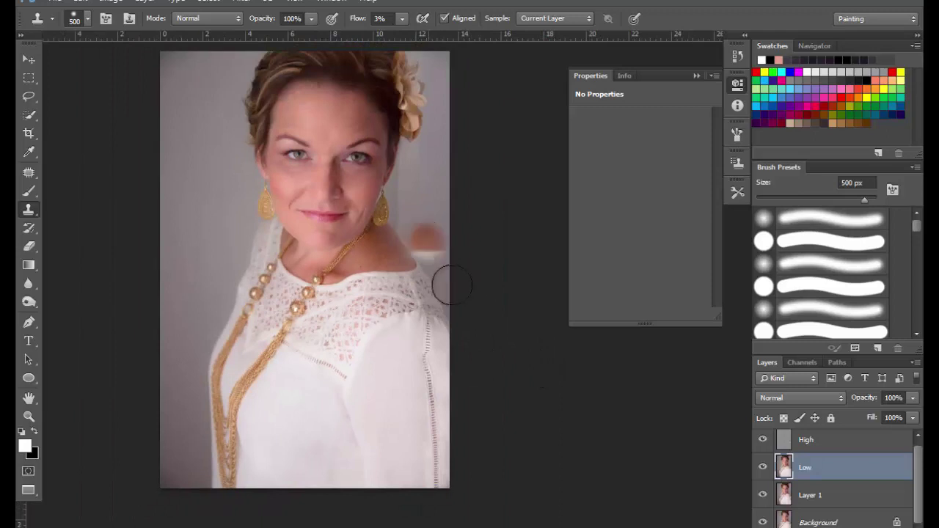
Step: Review the finished retouch up close and at full view, from the face and lace down to the blouse front and sleeve
ctrl+click(345, 159)
ctrl+click(345, 158)
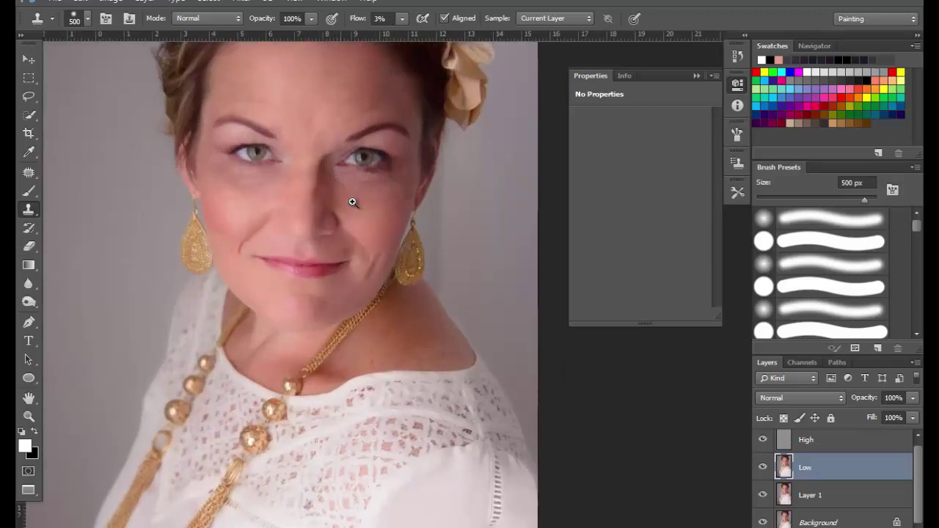
scroll(306, 246, down, 10)
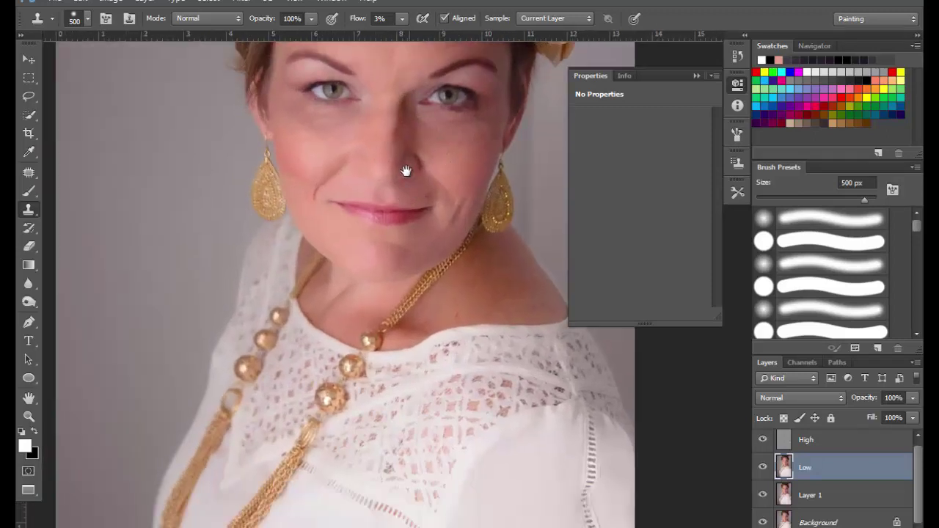
scroll(328, 269, up, 9)
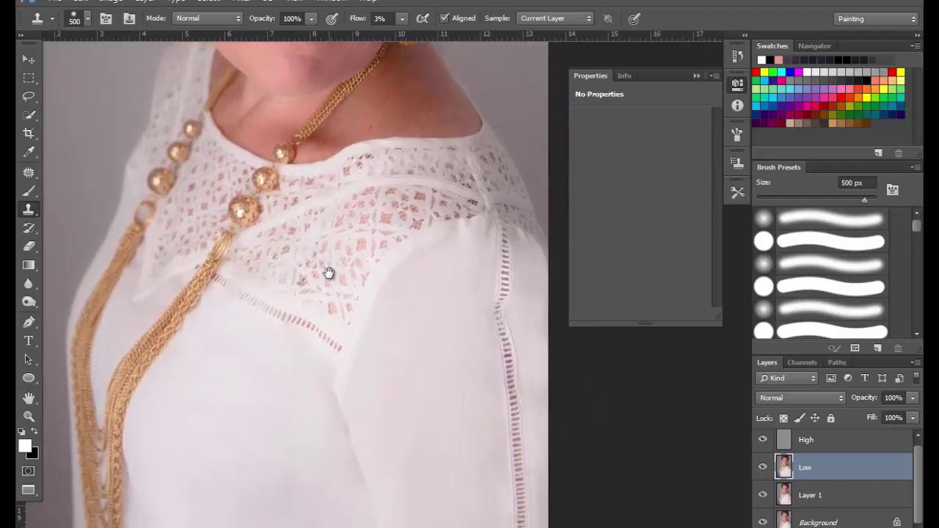
scroll(367, 377, up, 2)
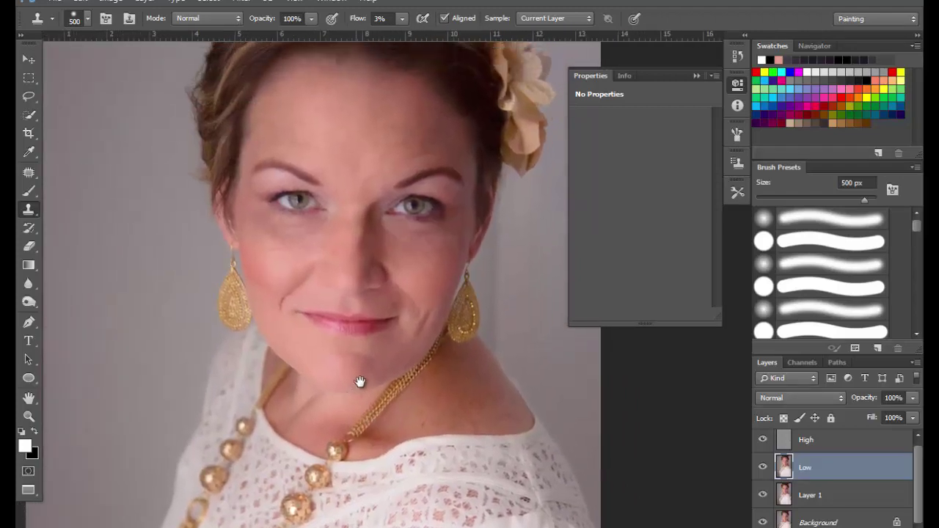
alt+click(408, 347)
drag(398, 405, 370, 342)
ctrl+click(403, 342)
ctrl+click(398, 352)
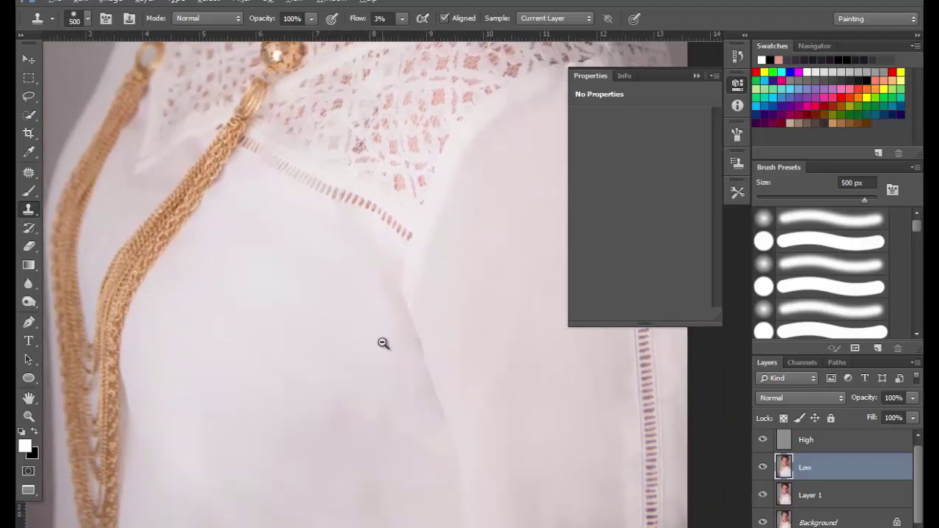
alt+click(383, 342)
alt+click(380, 331)
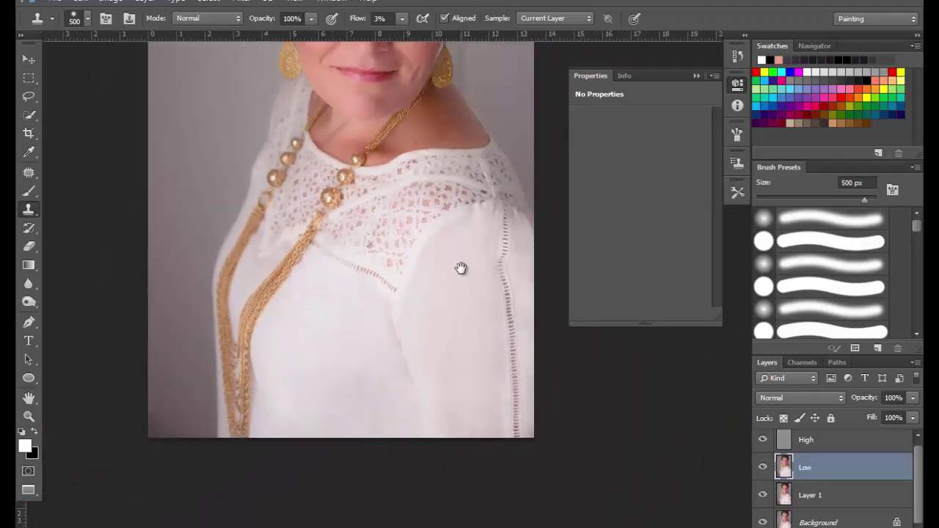